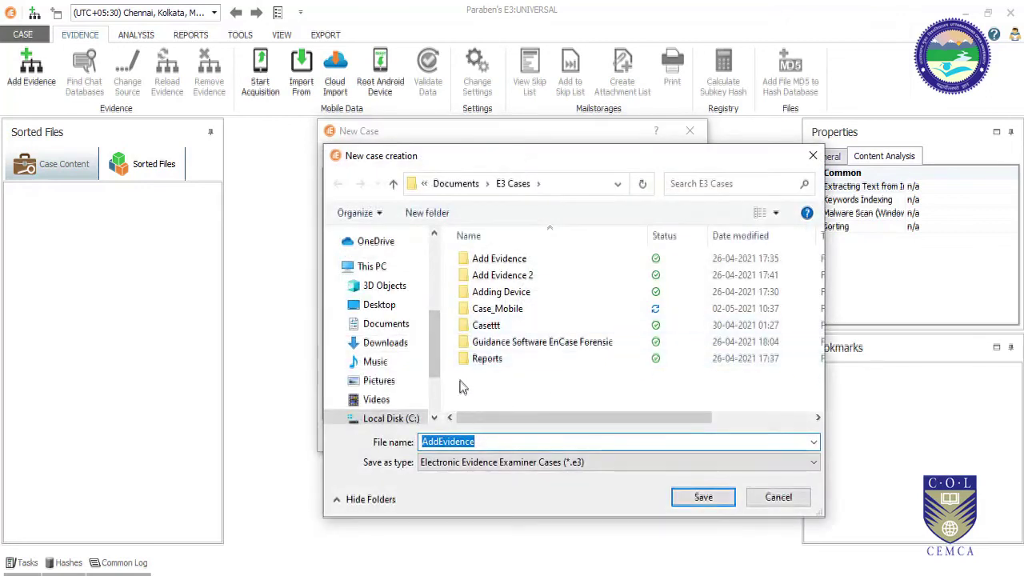
# Create a FirstCase folder on the Desktop and save the new case inside it.
pyautogui.scroll(4, 436, 352)
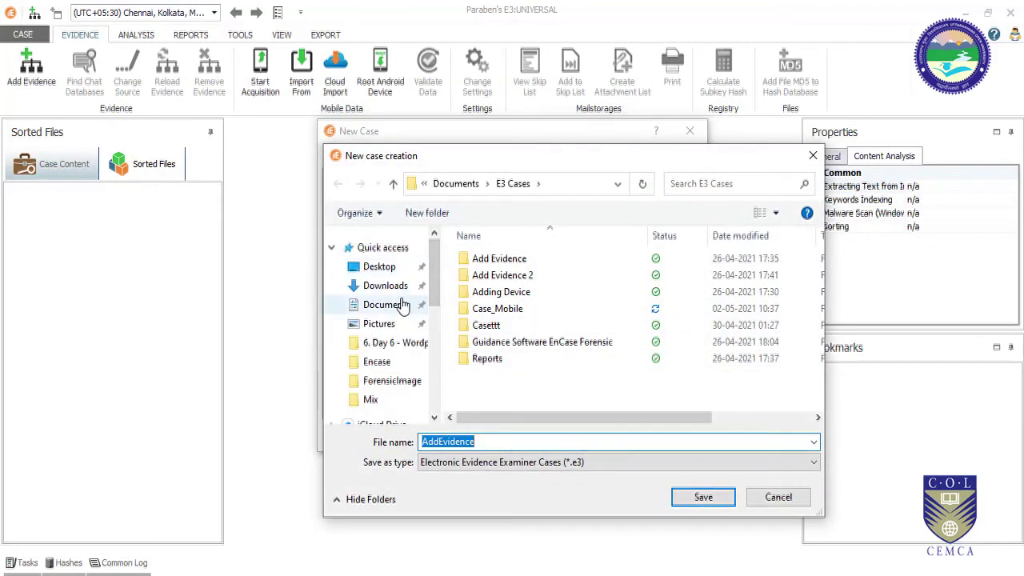
pyautogui.click(381, 269)
pyautogui.click(400, 213)
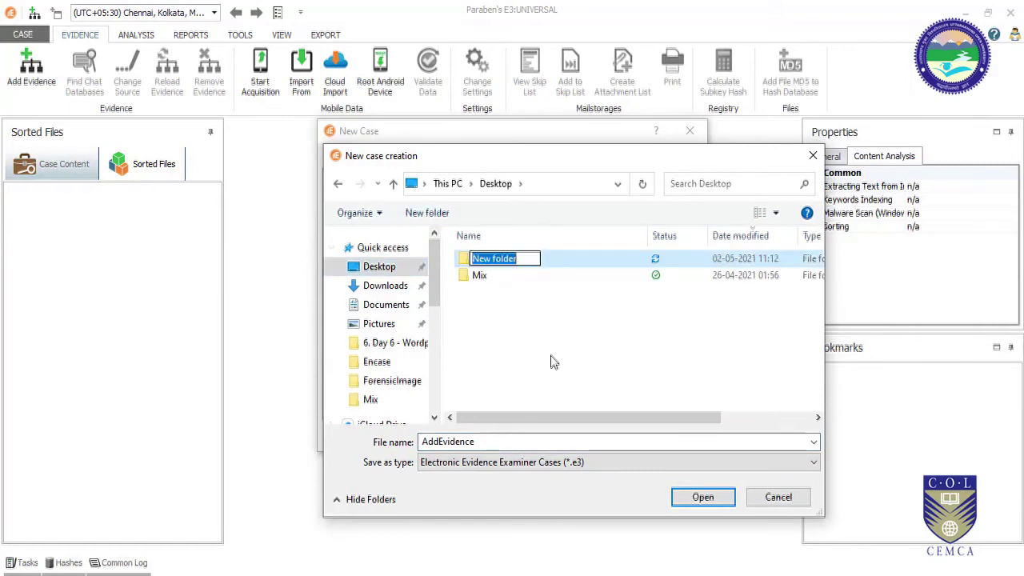
pyautogui.write('Fcas')
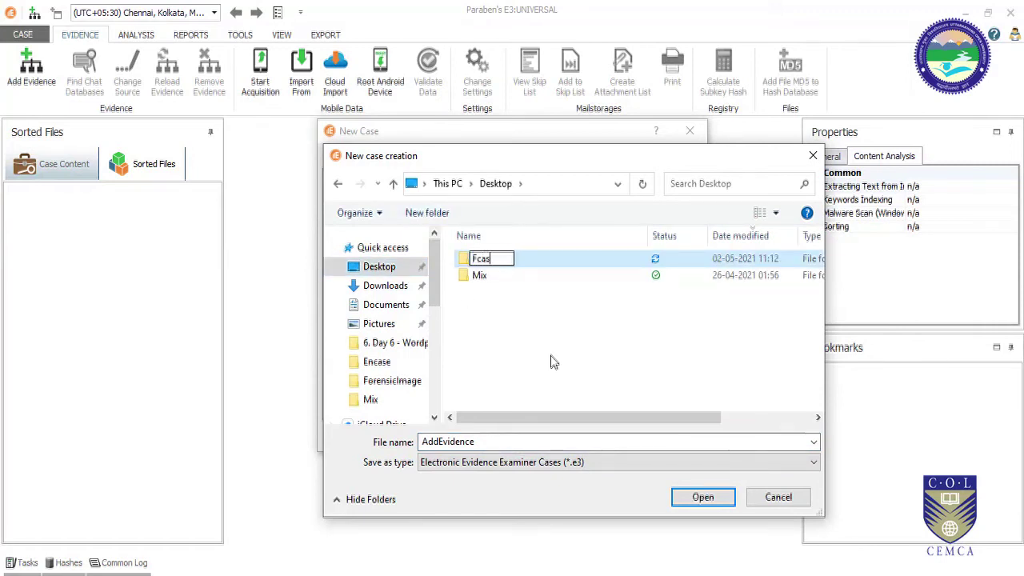
pyautogui.press('BackSpace')
pyautogui.press('BackSpace')
pyautogui.press('BackSpace')
pyautogui.write('irstCase')
pyautogui.press('Return')
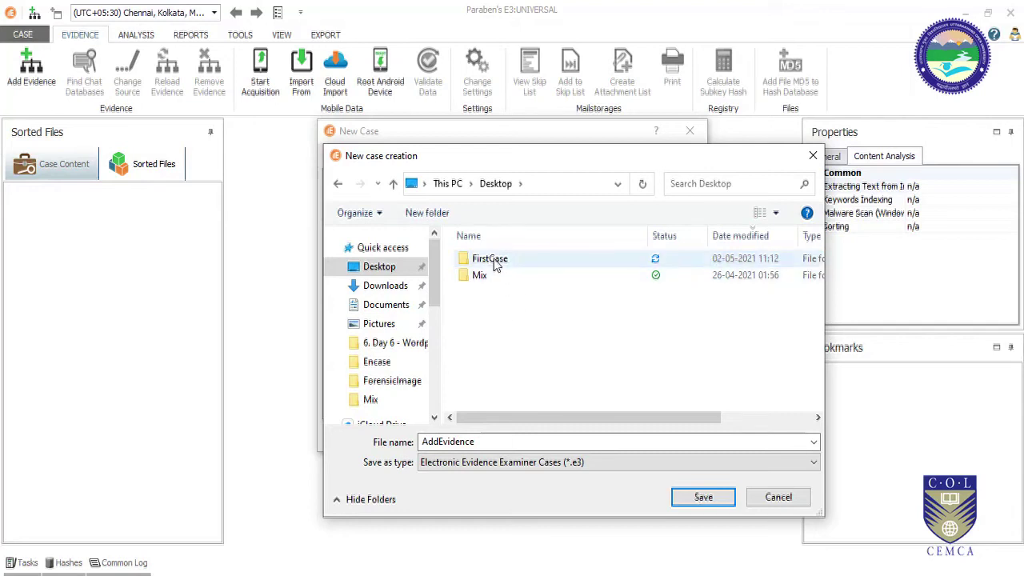
pyautogui.press('Return')
pyautogui.click(701, 498)
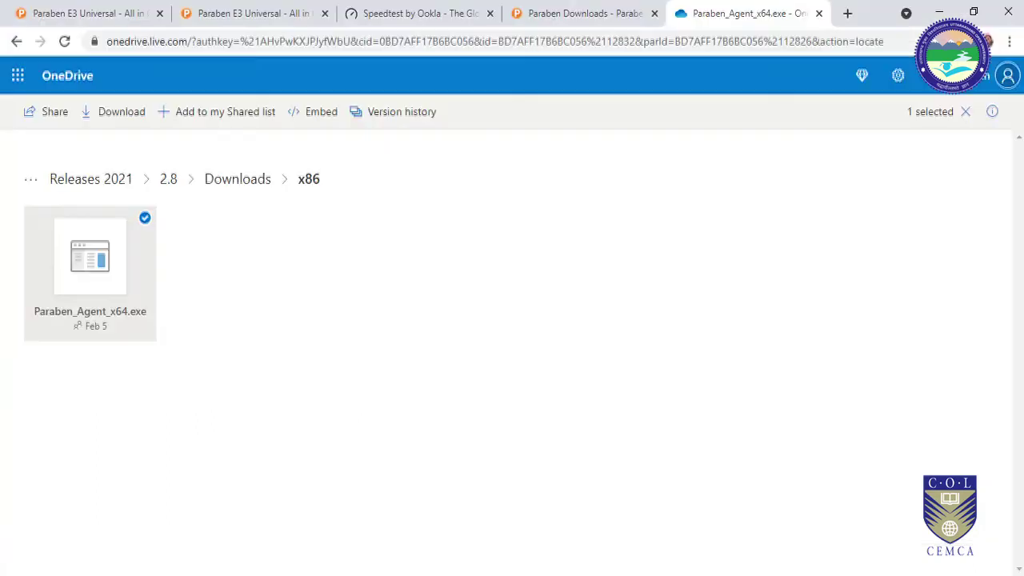
# Search Google Images for 'write bloker bays' and scroll through the results.
pyautogui.click(846, 14)
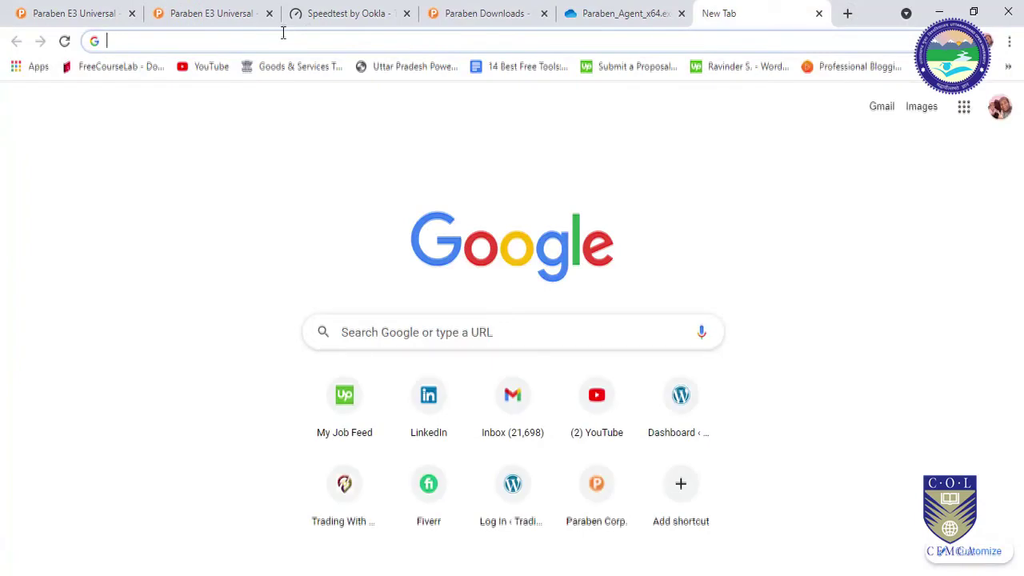
pyautogui.write('write')
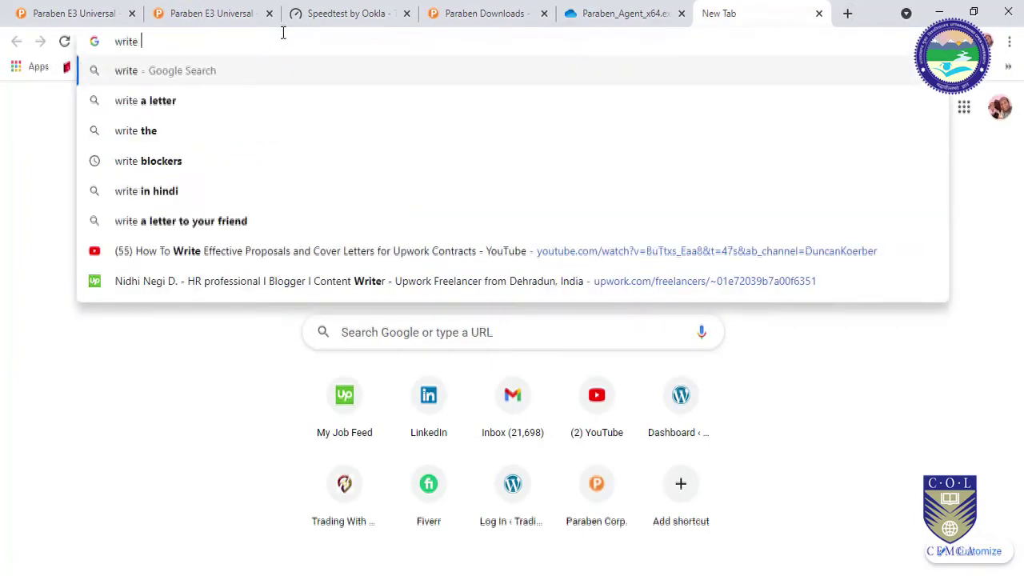
pyautogui.write(' bloke')
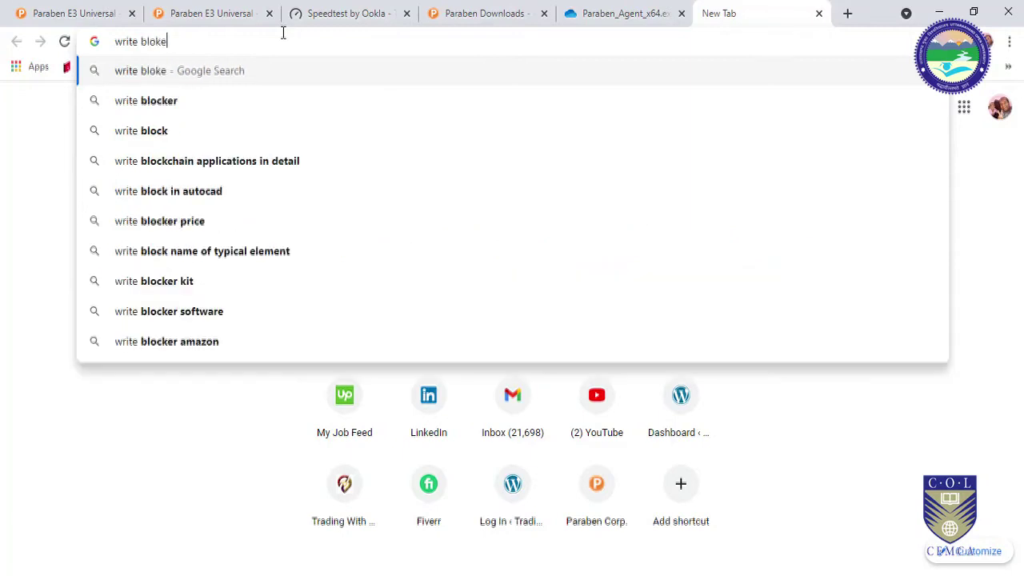
pyautogui.write('r bays')
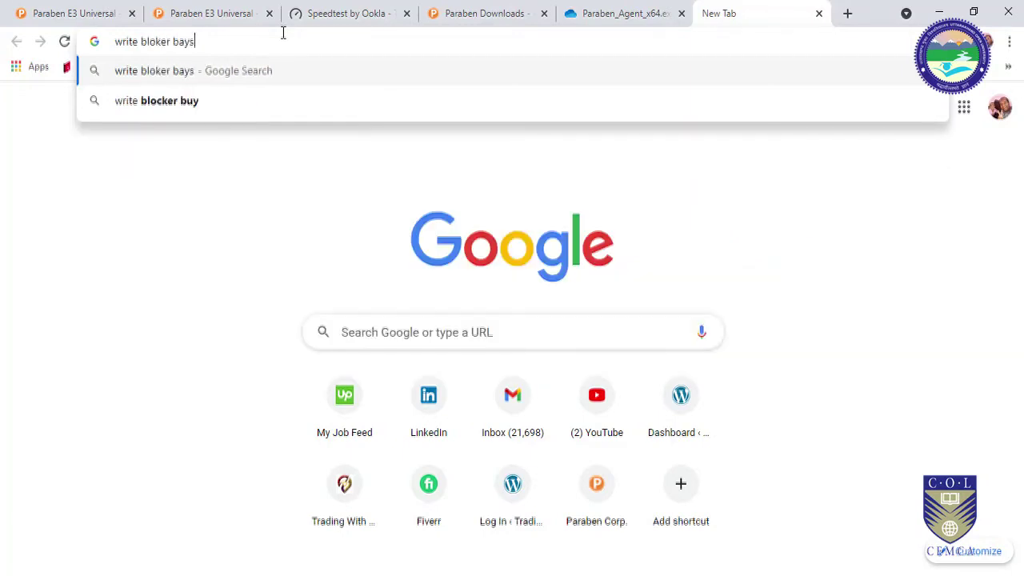
pyautogui.press('Return')
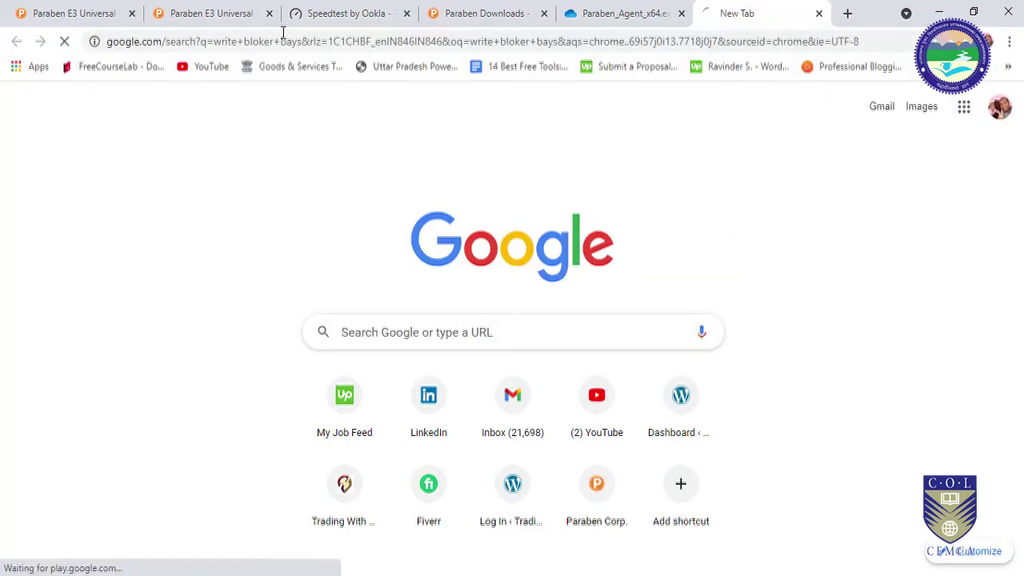
pyautogui.click(209, 148)
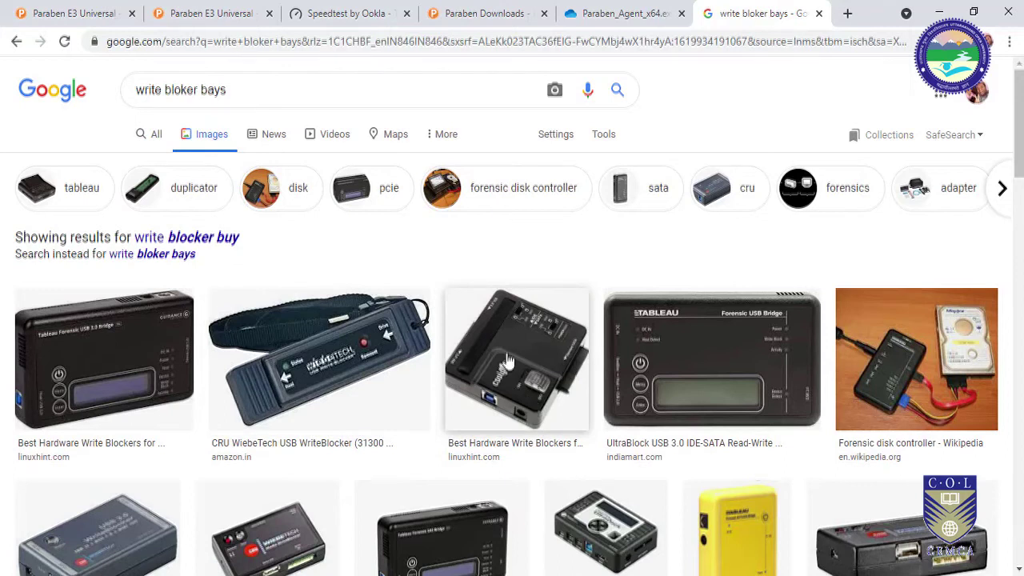
pyautogui.scroll(-3, 670, 379)
pyautogui.scroll(-2, 671, 379)
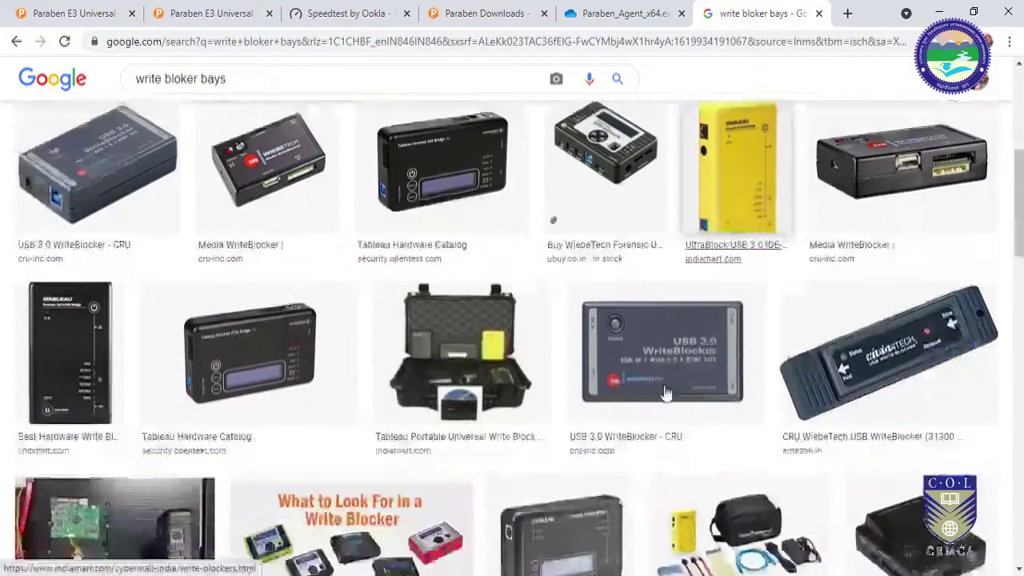
pyautogui.scroll(-2, 400, 384)
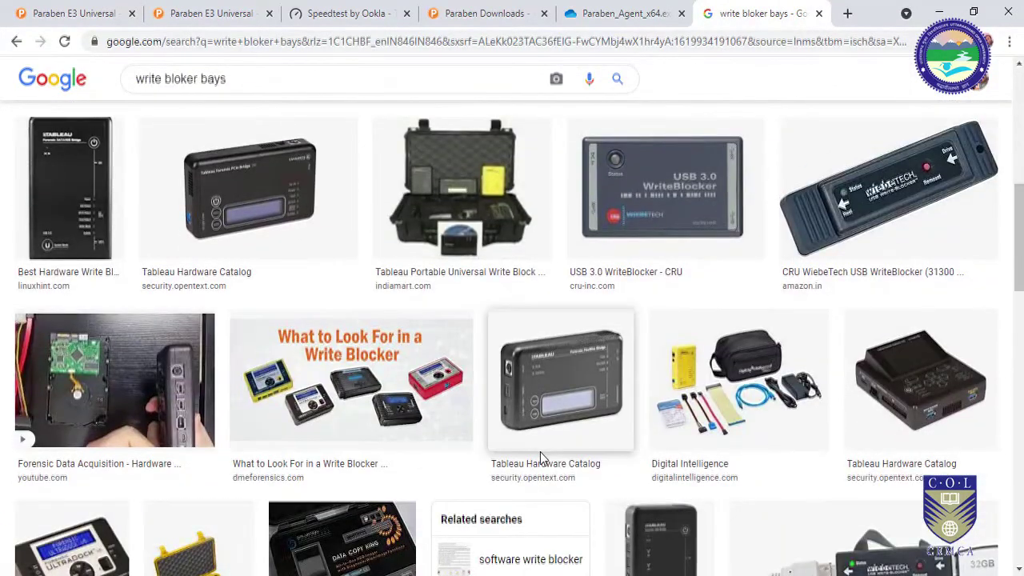
pyautogui.scroll(-2, 540, 452)
pyautogui.scroll(-2, 542, 458)
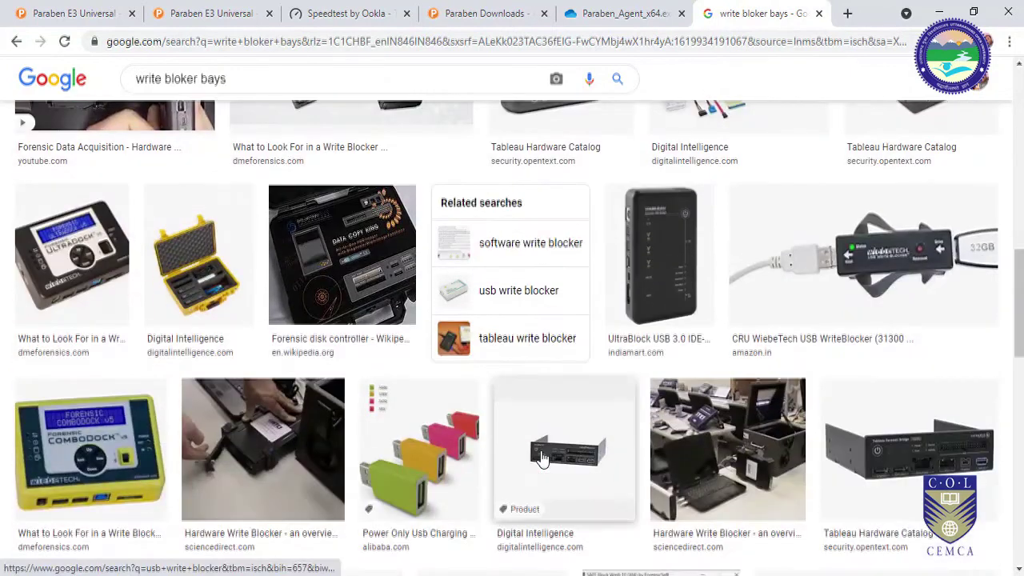
# Preview the Hardware Write Blocker image and a related hard drive image.
pyautogui.click(259, 435)
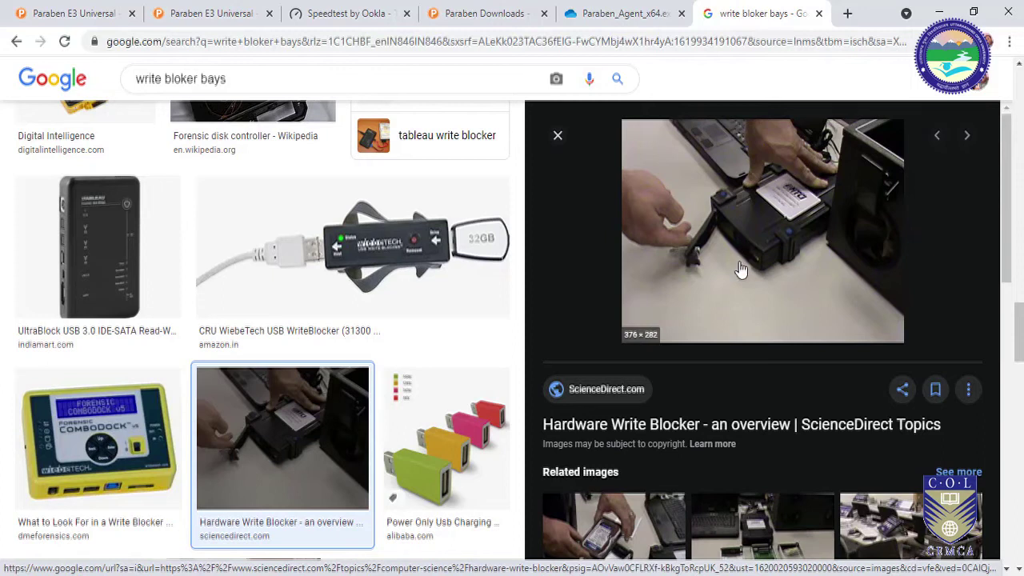
pyautogui.scroll(-1, 744, 268)
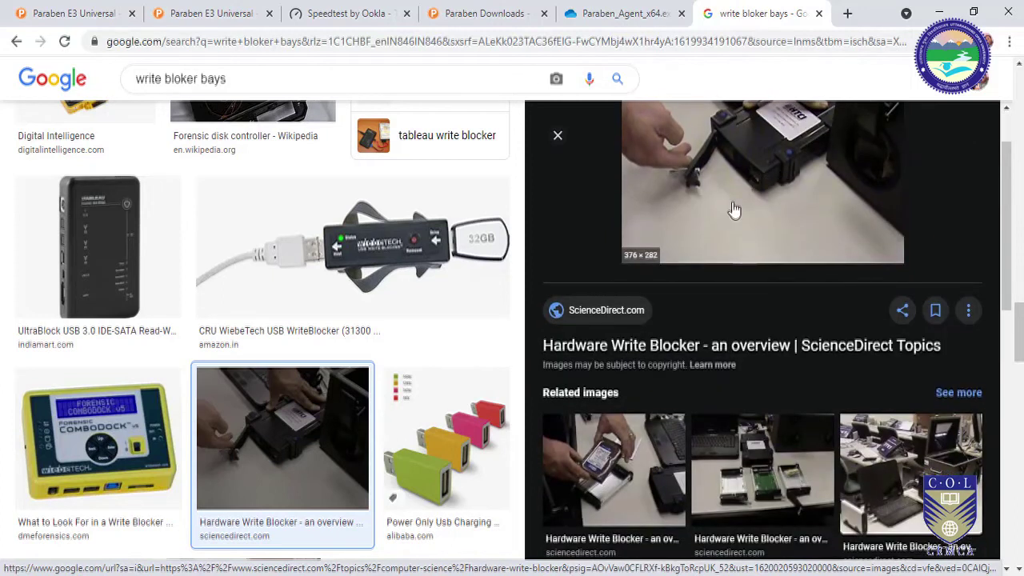
pyautogui.scroll(1, 736, 206)
pyautogui.scroll(-1, 744, 264)
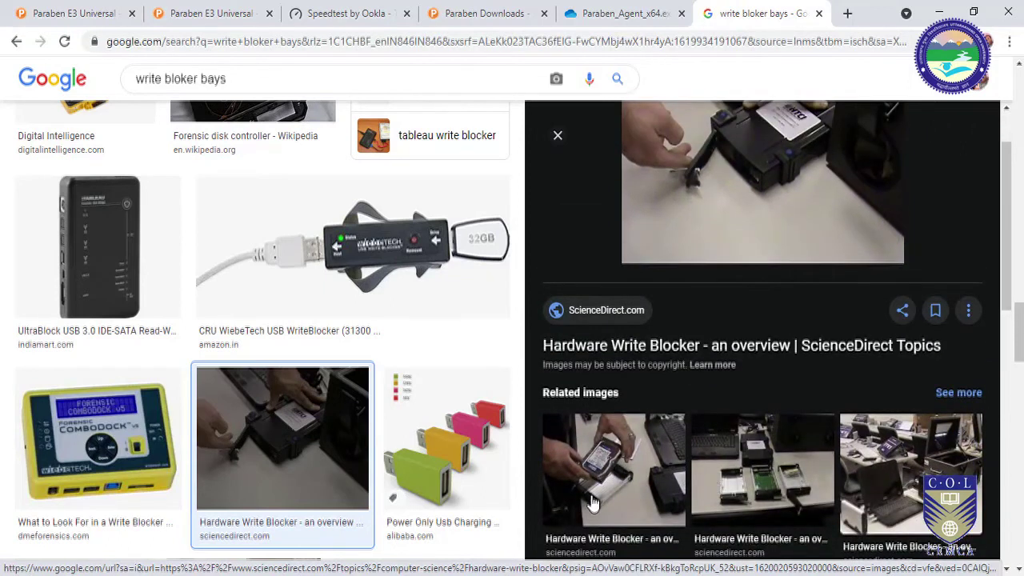
pyautogui.click(634, 483)
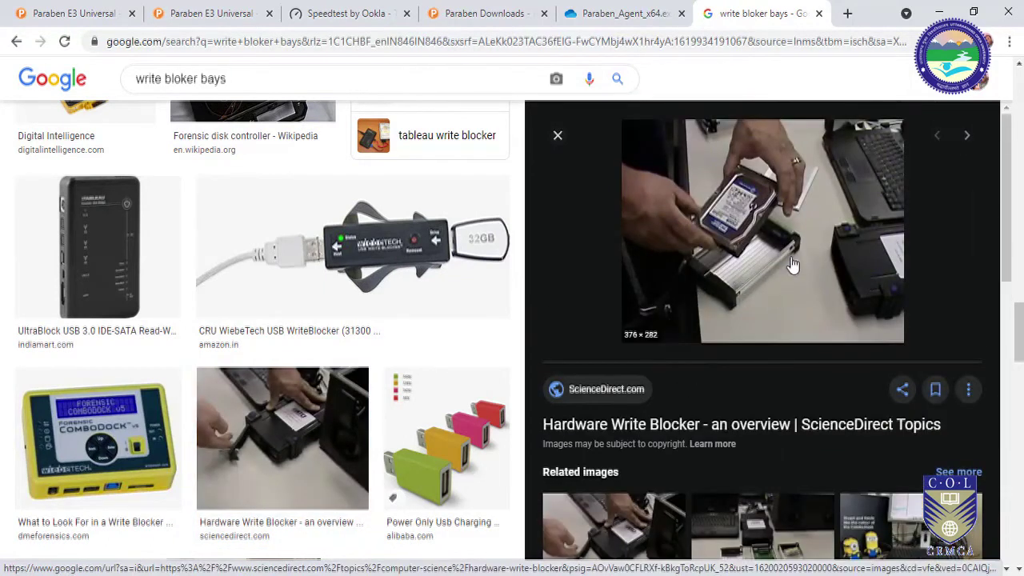
pyautogui.scroll(-1, 764, 319)
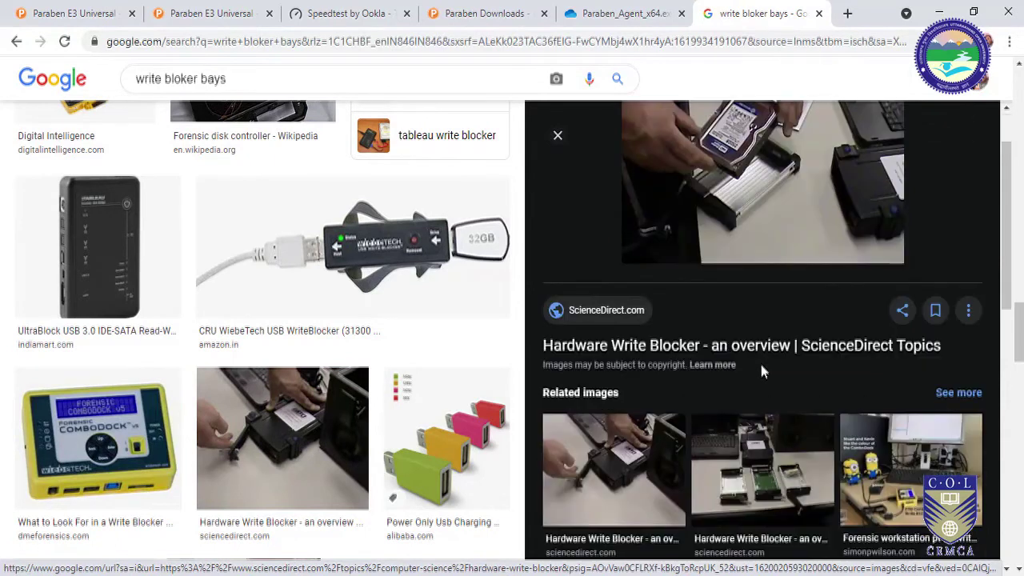
pyautogui.scroll(-3, 761, 381)
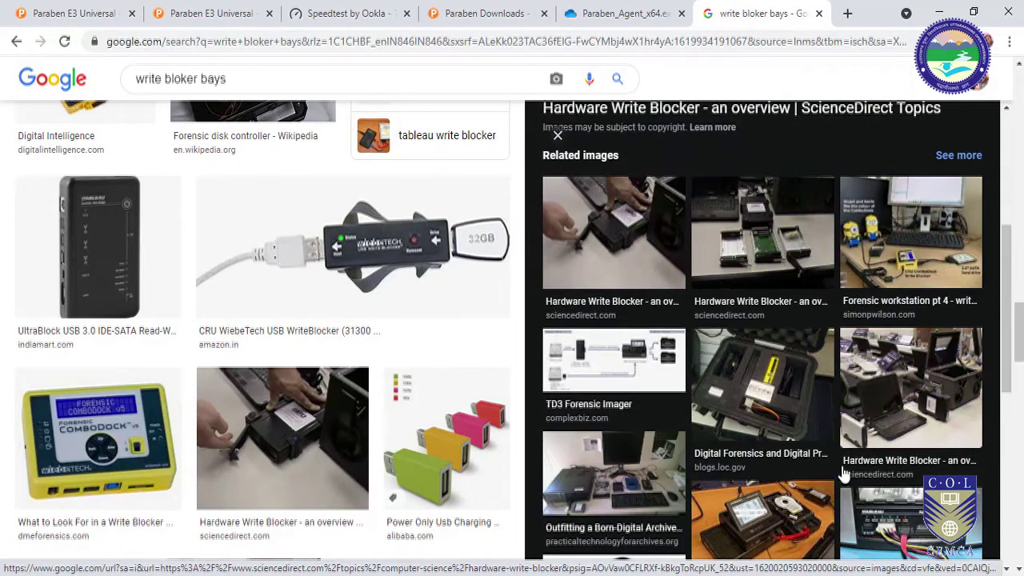
pyautogui.scroll(3, 735, 464)
pyautogui.scroll(3, 416, 408)
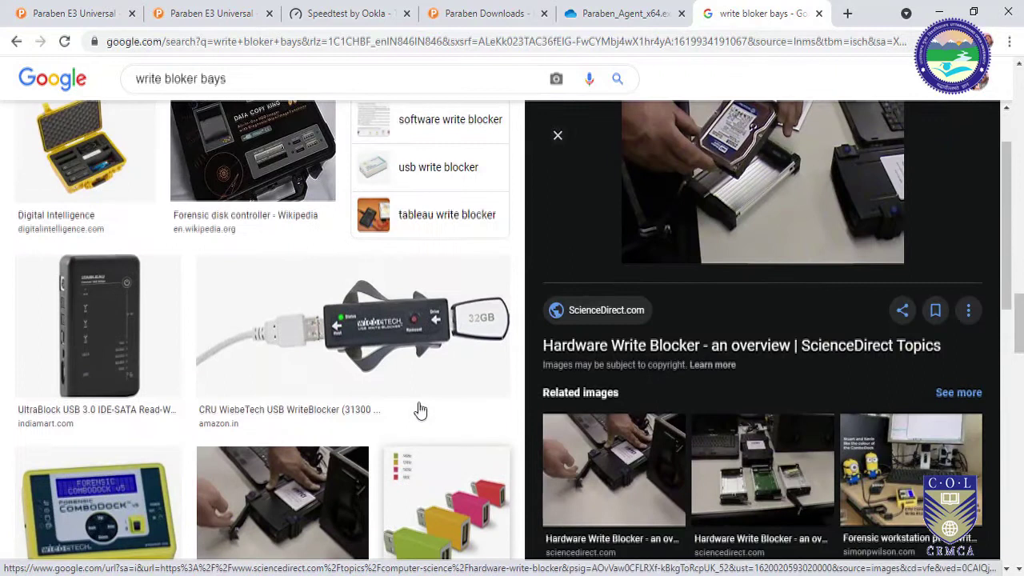
pyautogui.scroll(8, 302, 350)
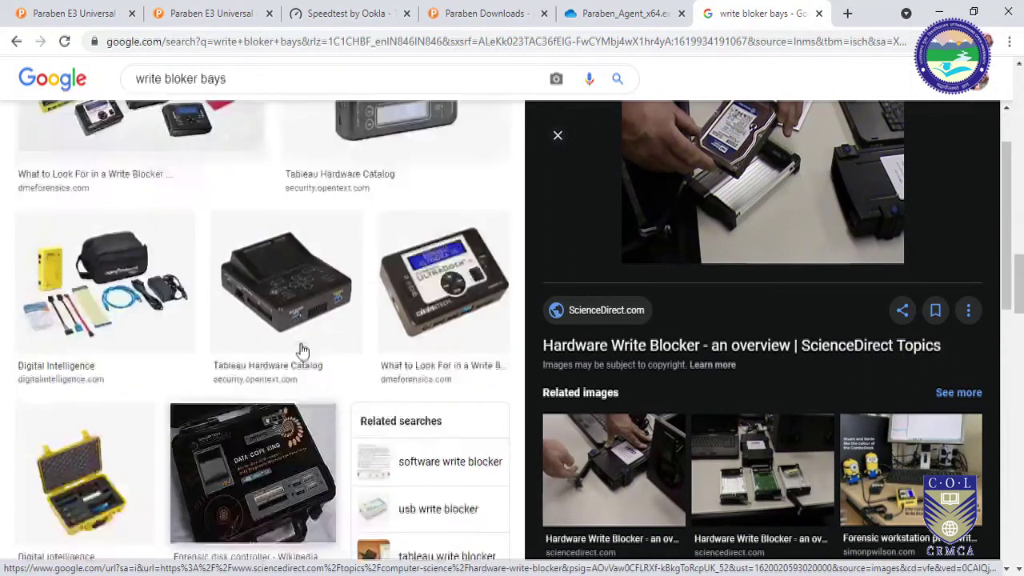
pyautogui.scroll(-3, 342, 350)
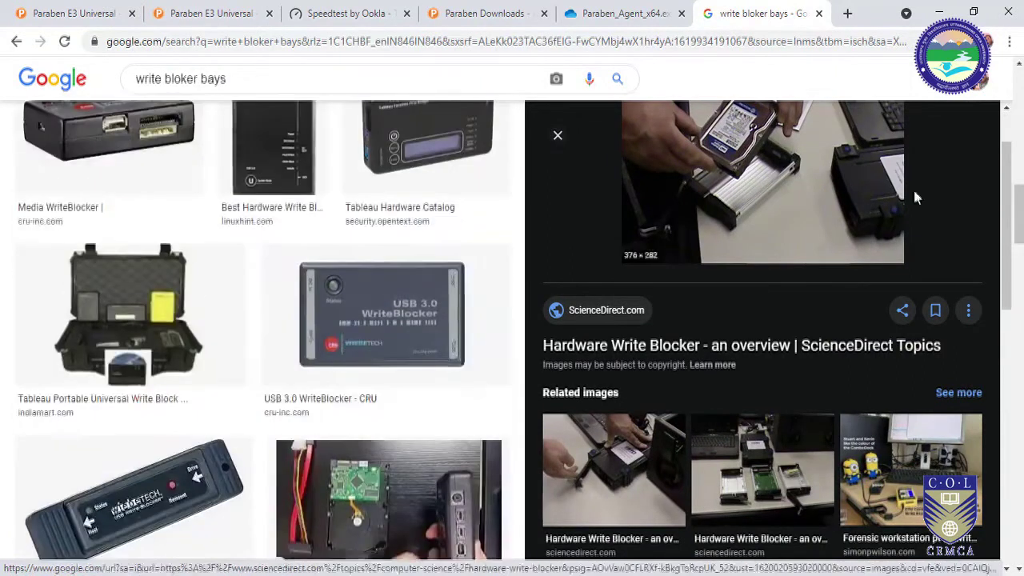
pyautogui.click(558, 137)
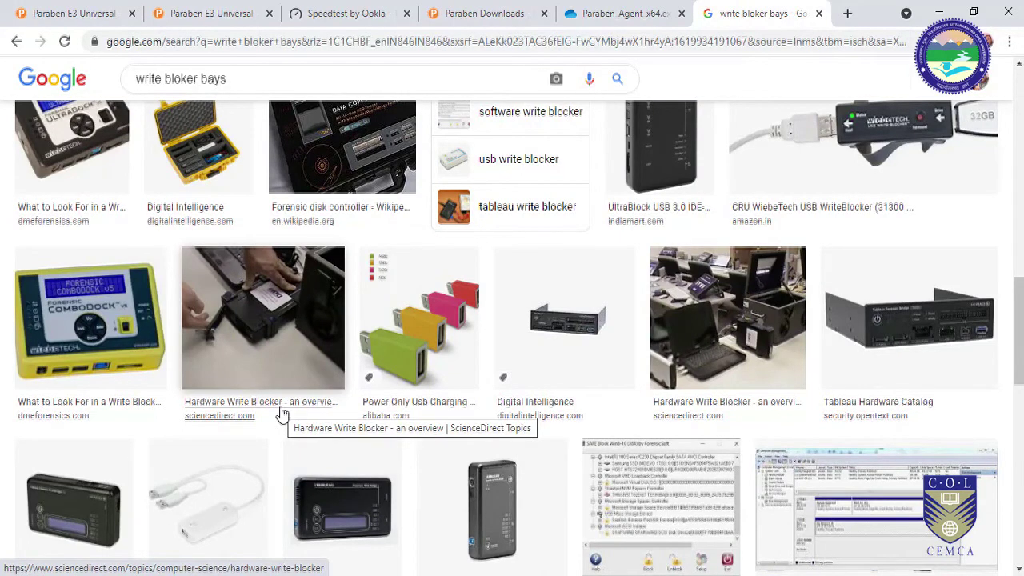
# Preview the Tableau Portable Universal Write Block Kit image, then close the search tab.
pyautogui.scroll(4, 331, 310)
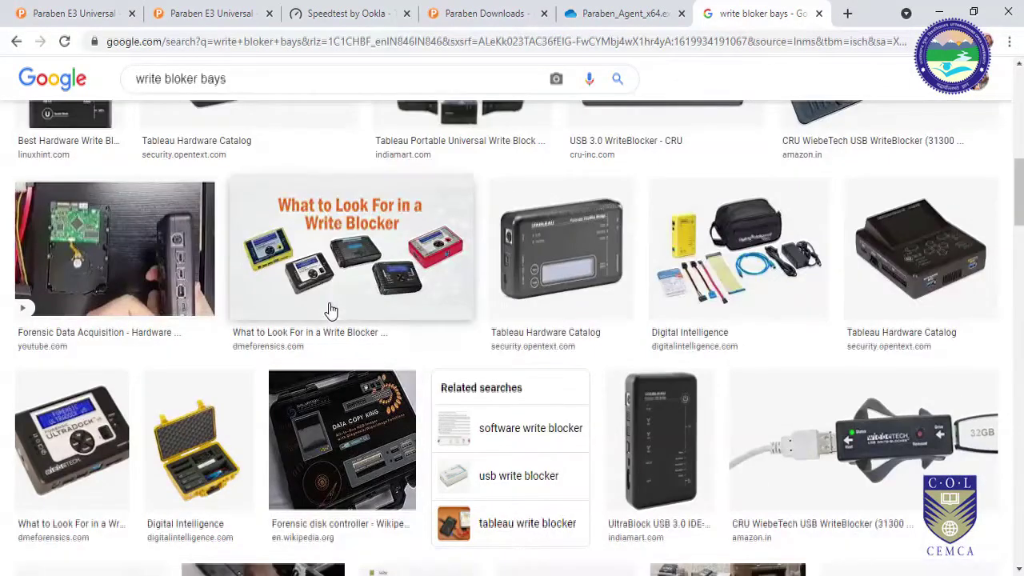
pyautogui.scroll(6, 331, 311)
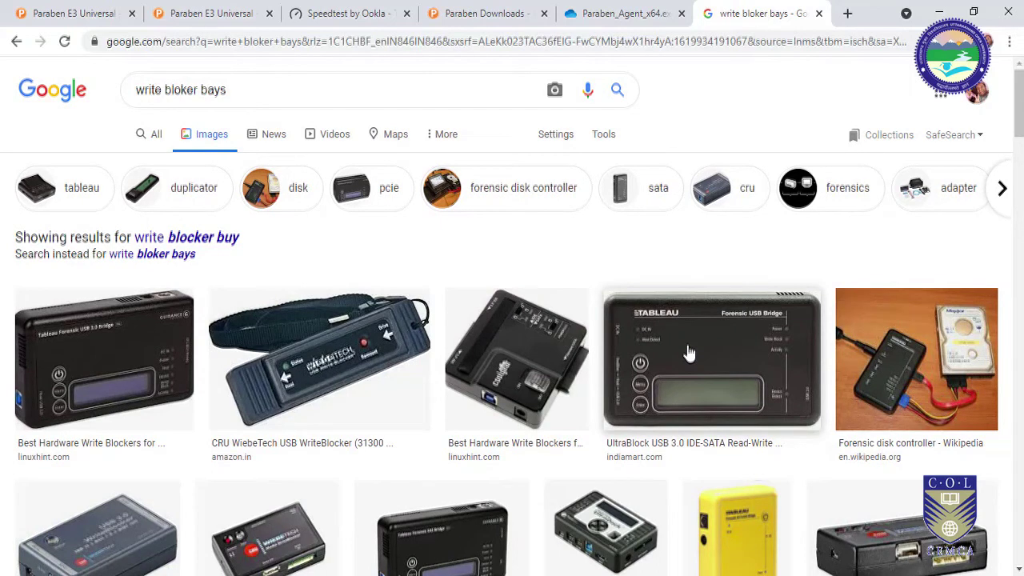
pyautogui.scroll(-3, 517, 366)
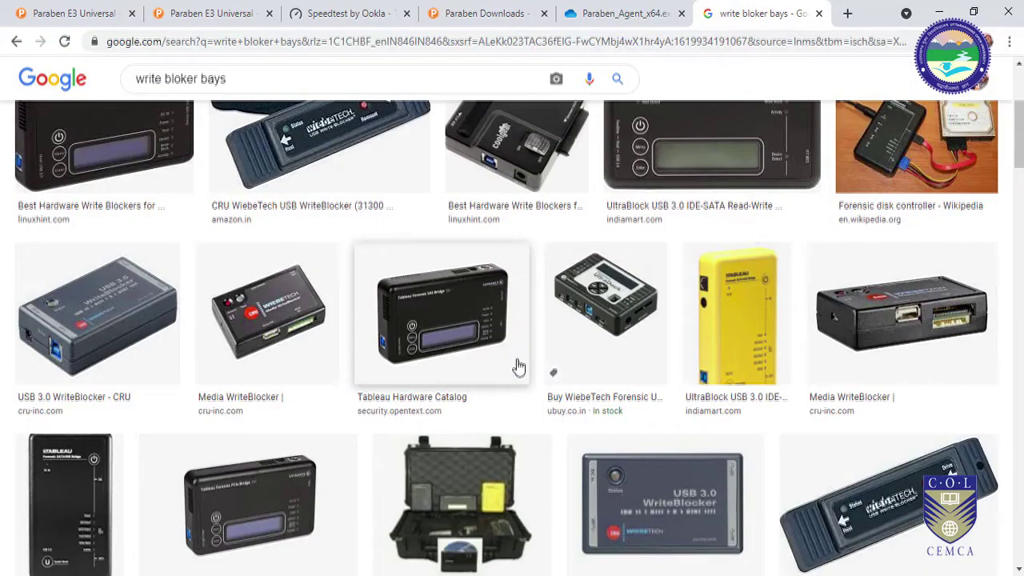
pyautogui.scroll(3, 517, 366)
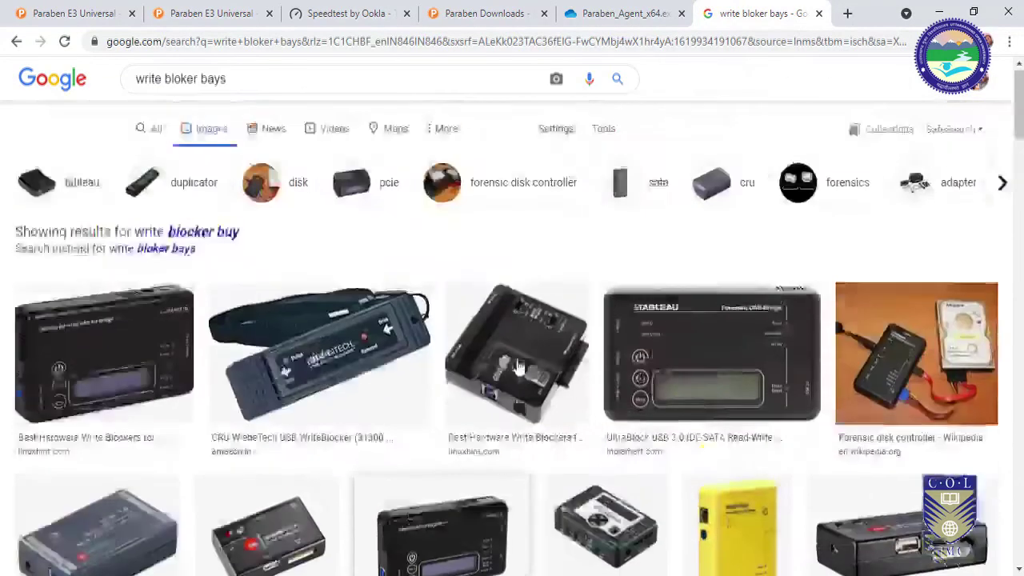
pyautogui.scroll(-4, 499, 432)
pyautogui.click(500, 433)
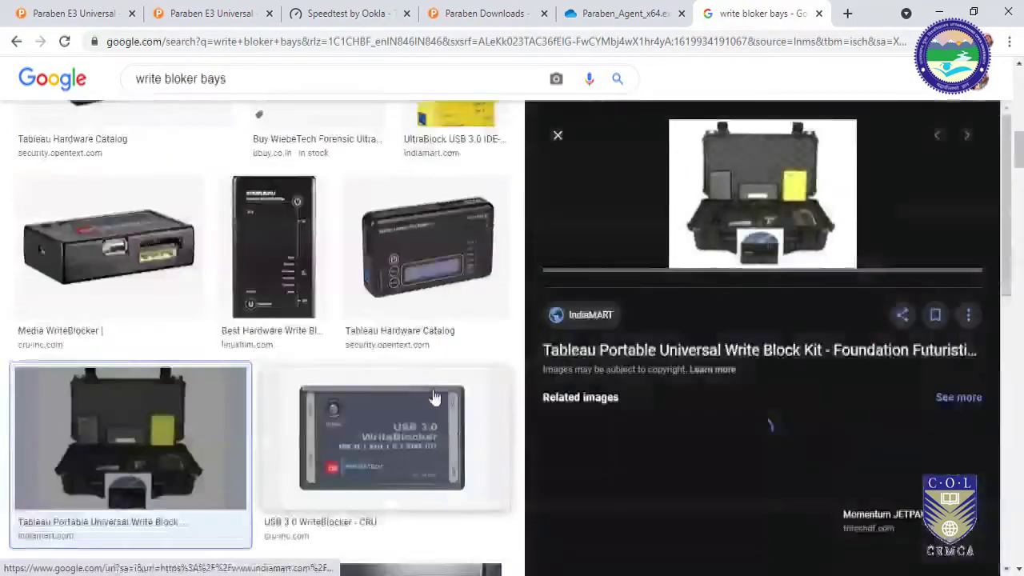
pyautogui.click(818, 14)
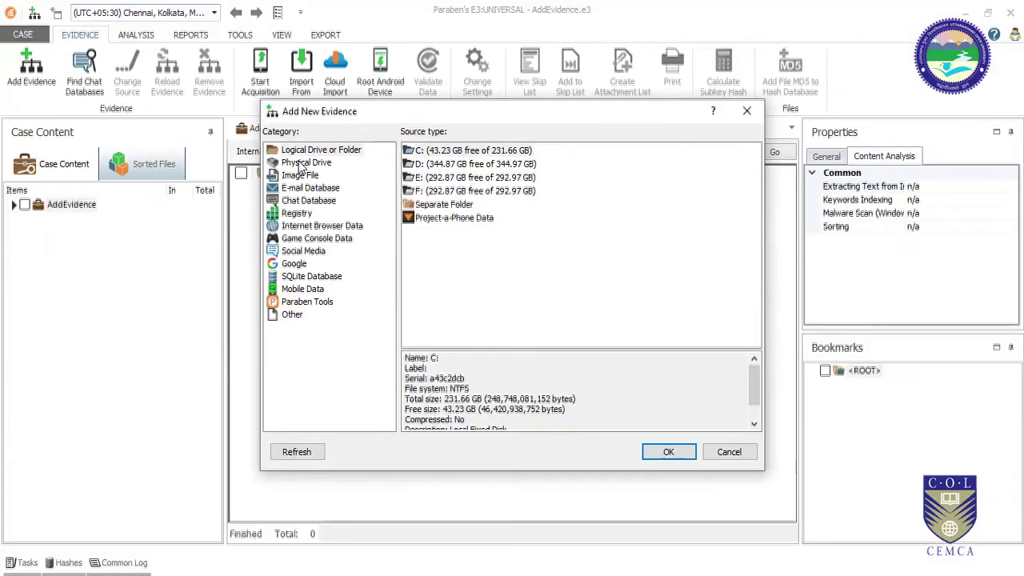
# Add RishikeshPC.E01 as a drive image named RishikeshPC and tick it under AddEvidence.
pyautogui.click(303, 175)
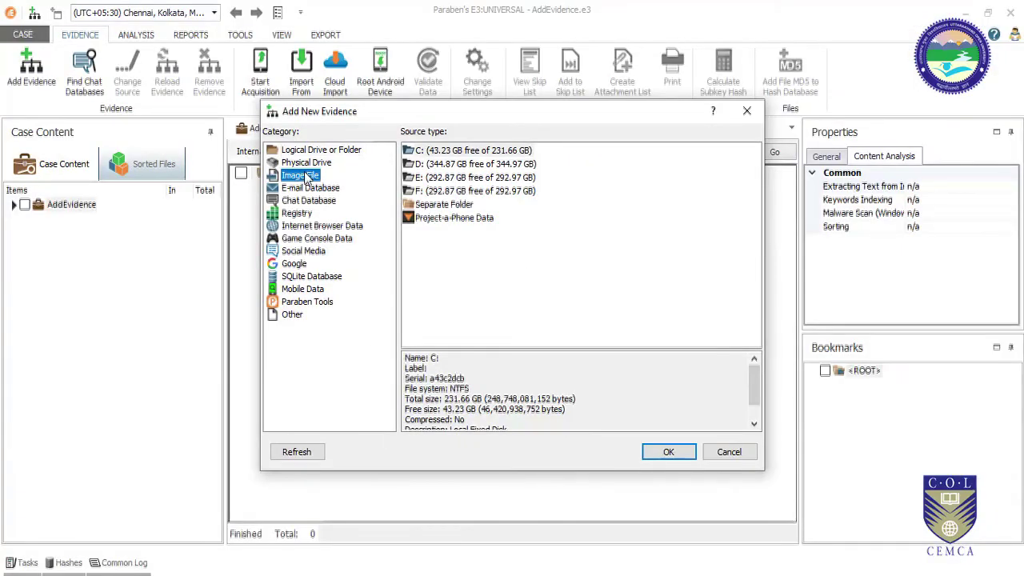
pyautogui.doubleClick(441, 164)
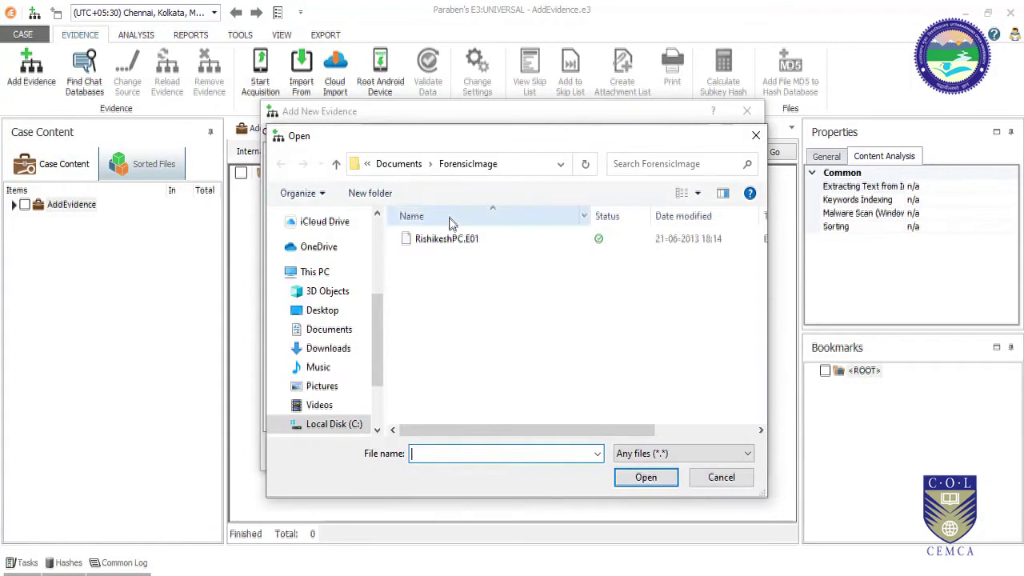
pyautogui.click(445, 239)
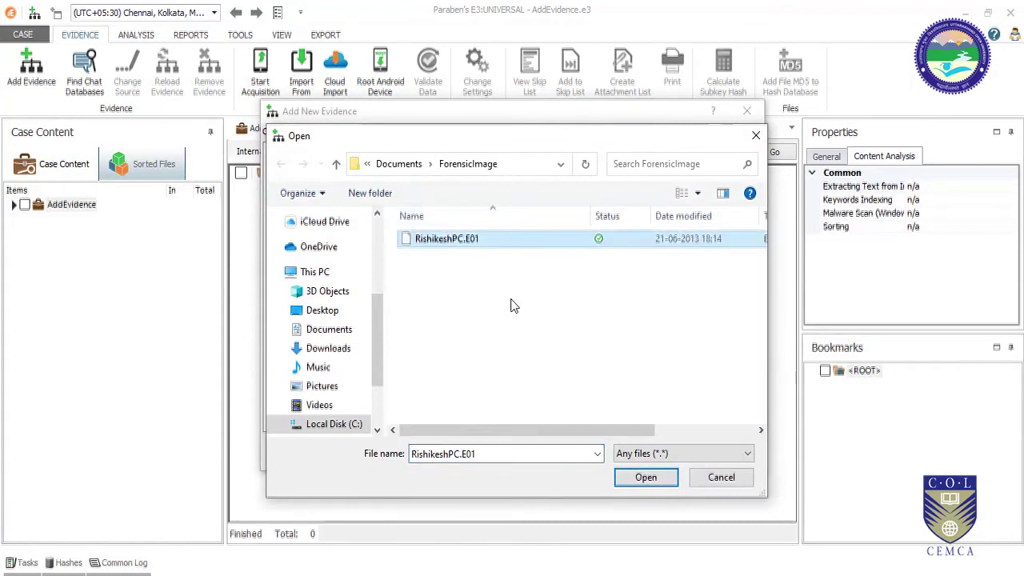
pyautogui.click(631, 477)
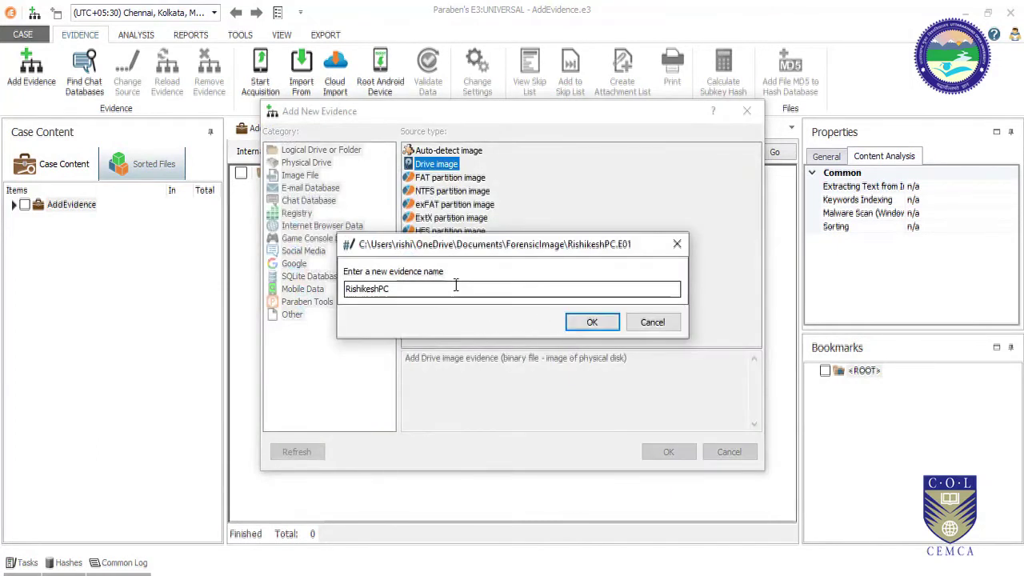
pyautogui.click(590, 322)
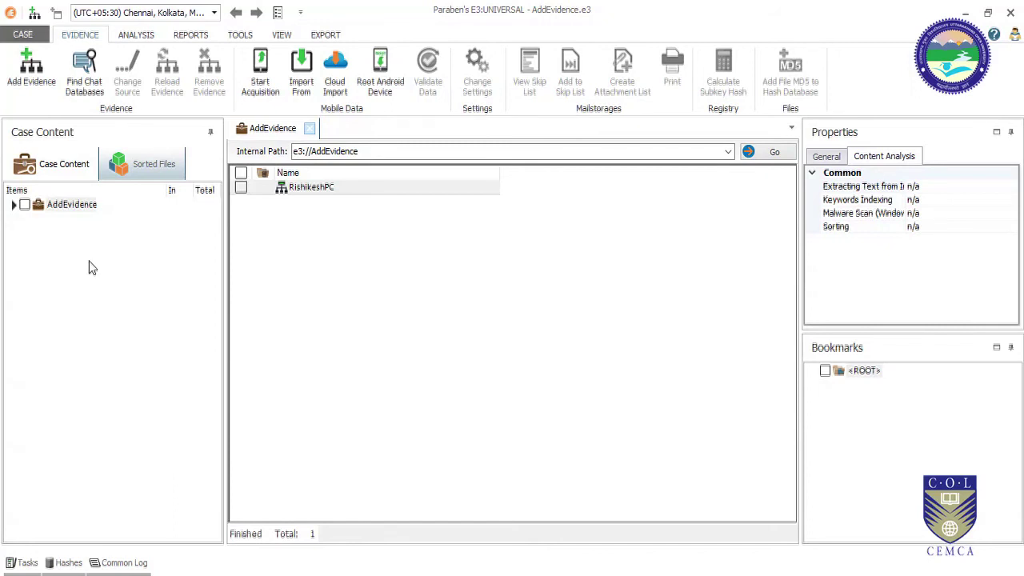
pyautogui.click(14, 205)
pyautogui.click(36, 221)
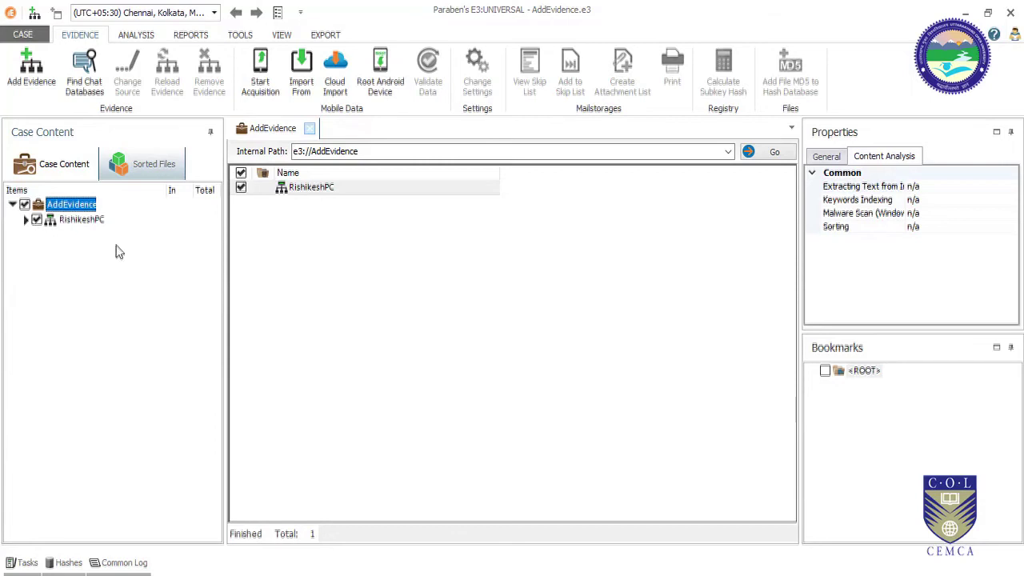
# On the ANALYSIS tab, select RishikeshPC and start the Auto-exam setup.
pyautogui.click(140, 37)
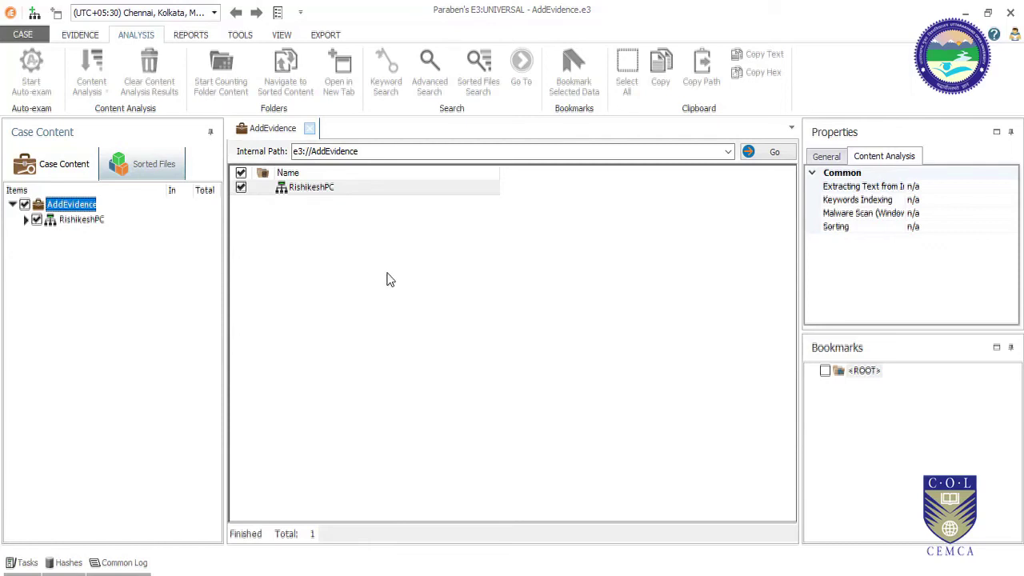
pyautogui.click(74, 221)
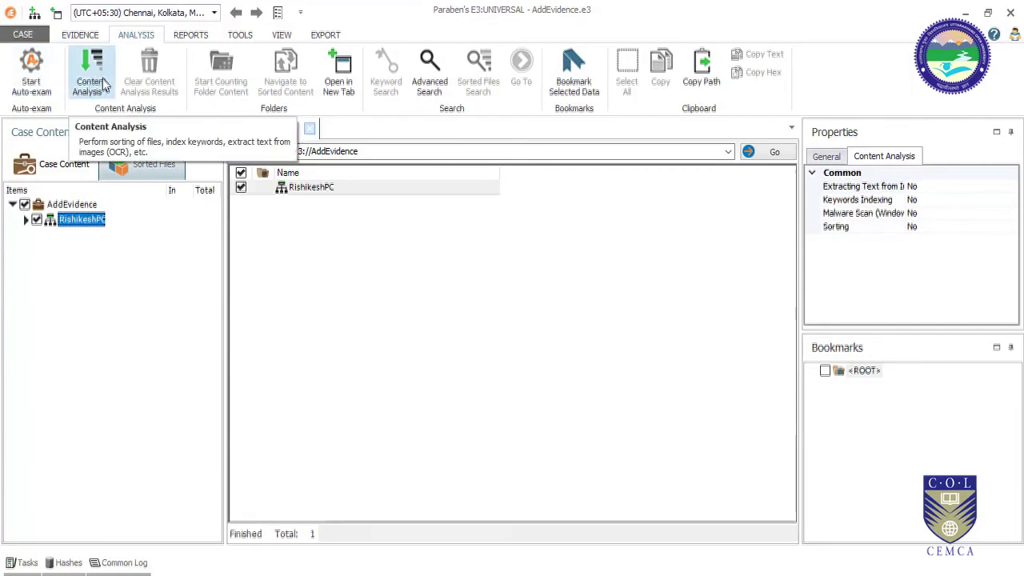
pyautogui.click(42, 86)
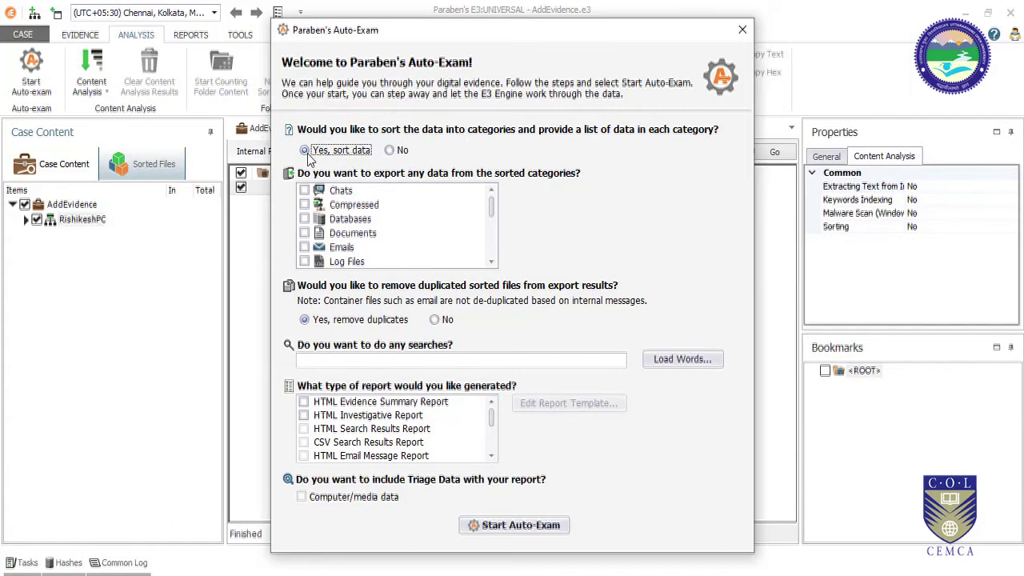
# Tick Chats, Compressed, Databases, Documents, Emails, Log Files and Encrypted for export.
pyautogui.click(304, 190)
pyautogui.click(304, 205)
pyautogui.click(304, 219)
pyautogui.click(304, 233)
pyautogui.click(304, 247)
pyautogui.click(491, 263)
pyautogui.click(491, 263)
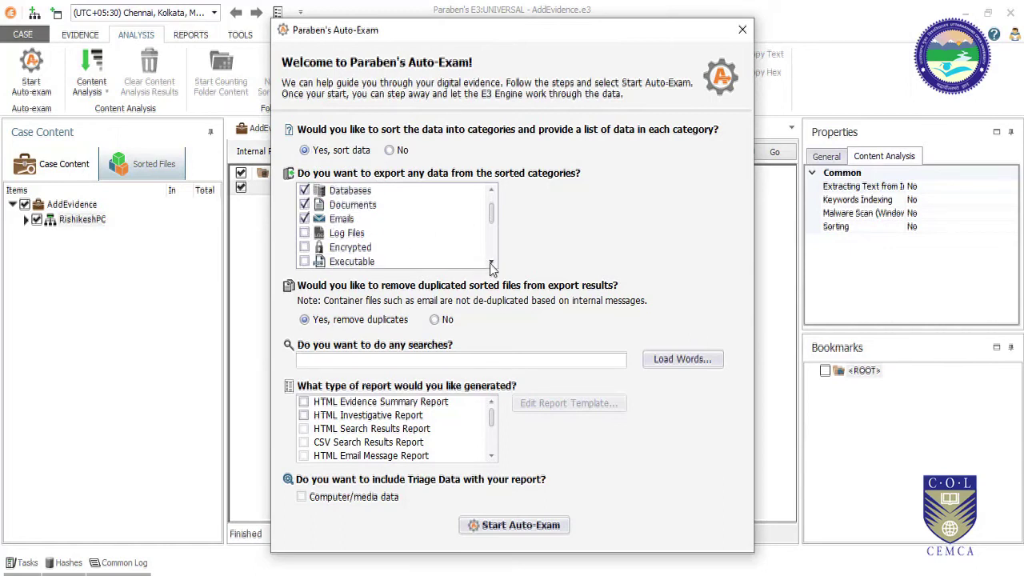
pyautogui.click(304, 233)
pyautogui.click(304, 248)
pyautogui.click(491, 262)
# Tick Executable, Financial, Game Console, Graphics, Multimedia, Spreadsheets, Text and XML for export.
pyautogui.click(492, 262)
pyautogui.click(491, 263)
pyautogui.click(304, 218)
pyautogui.click(304, 232)
pyautogui.click(304, 247)
pyautogui.click(491, 262)
pyautogui.click(491, 262)
pyautogui.click(491, 262)
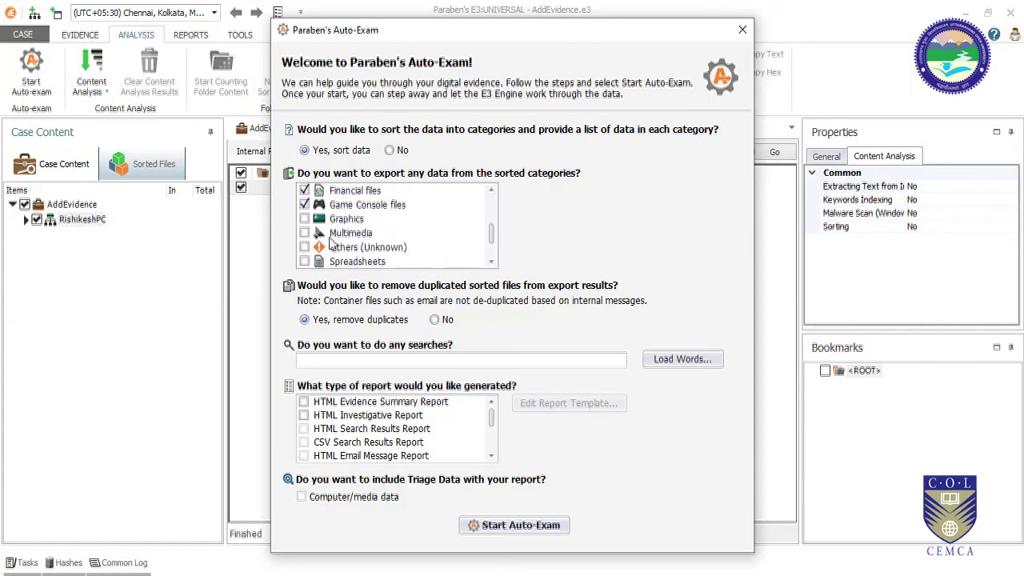
pyautogui.click(304, 218)
pyautogui.click(304, 233)
pyautogui.click(491, 262)
pyautogui.click(491, 263)
pyautogui.click(304, 232)
pyautogui.click(304, 247)
pyautogui.click(304, 261)
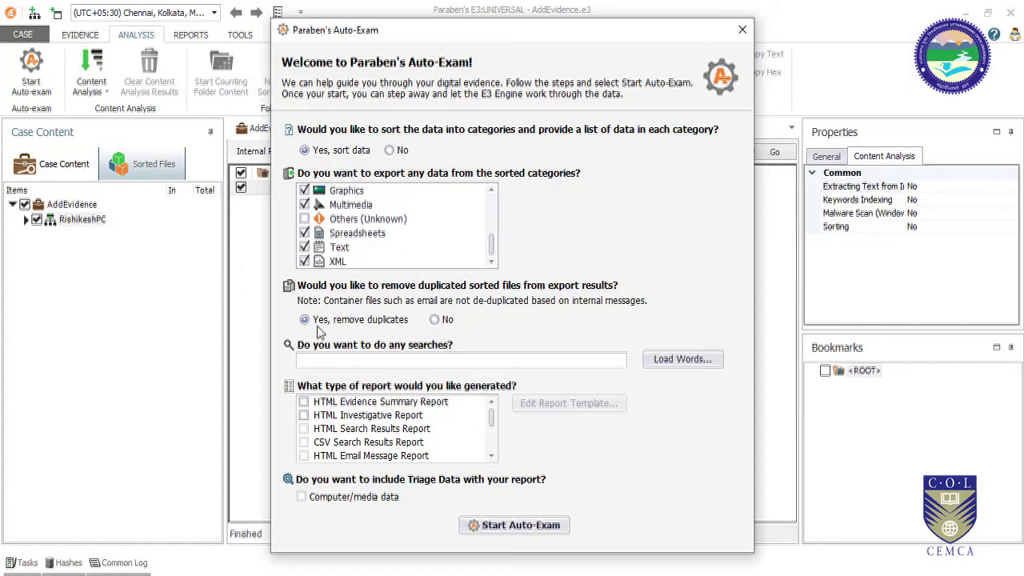
# Add search terms money, delete and fraud, and choose HTML summary, investigative, search and CSV search reports.
pyautogui.click(421, 360)
pyautogui.write('money, delete, fraud')
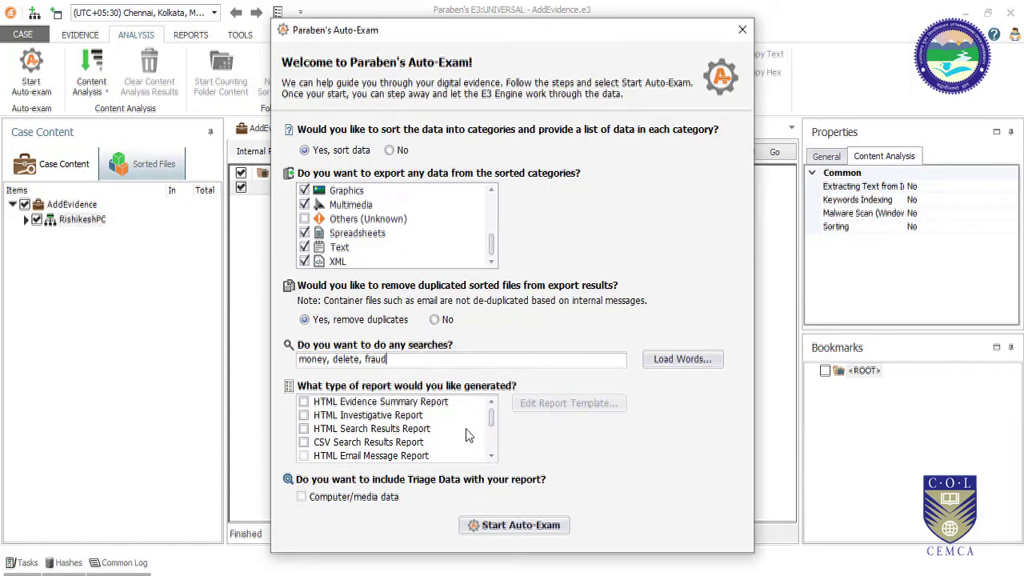
pyautogui.click(304, 402)
pyautogui.click(304, 415)
pyautogui.click(304, 429)
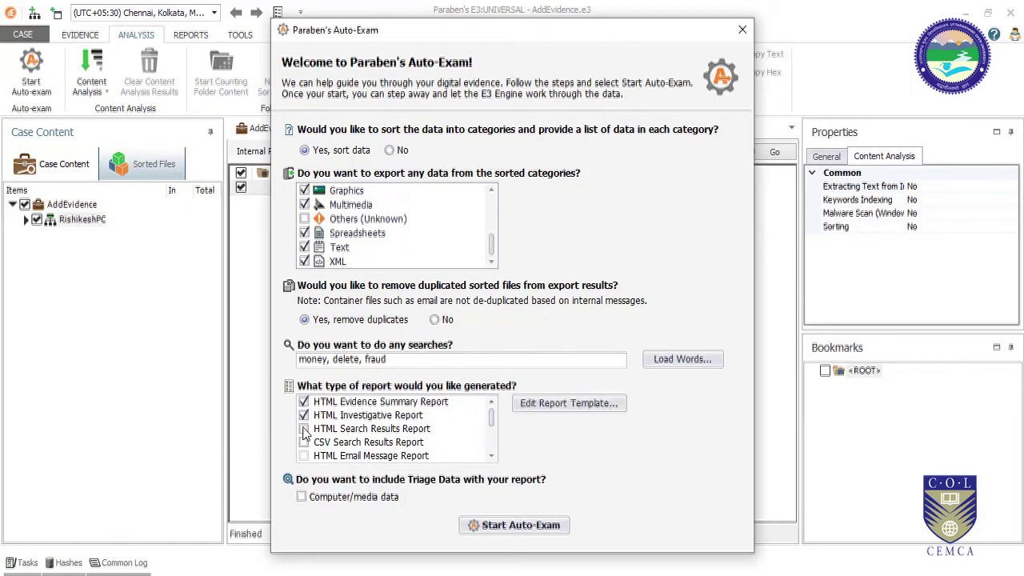
pyautogui.click(304, 443)
# Include computer/media triage data and start the Auto-Exam.
pyautogui.moveTo(494, 432); pyautogui.dragTo(494, 453)
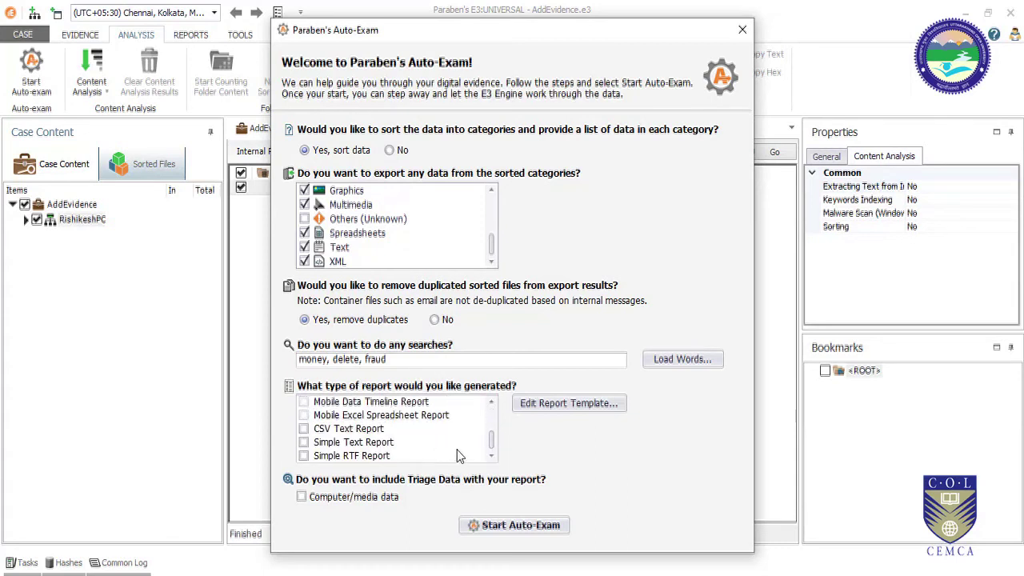
pyautogui.scroll(2, 416, 437)
pyautogui.scroll(-1, 419, 440)
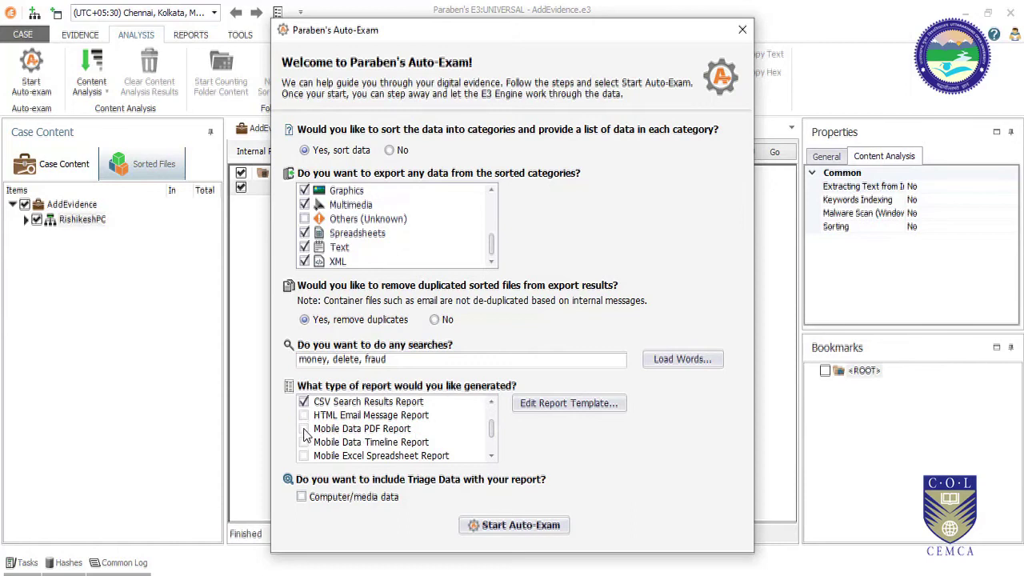
pyautogui.scroll(-1, 372, 446)
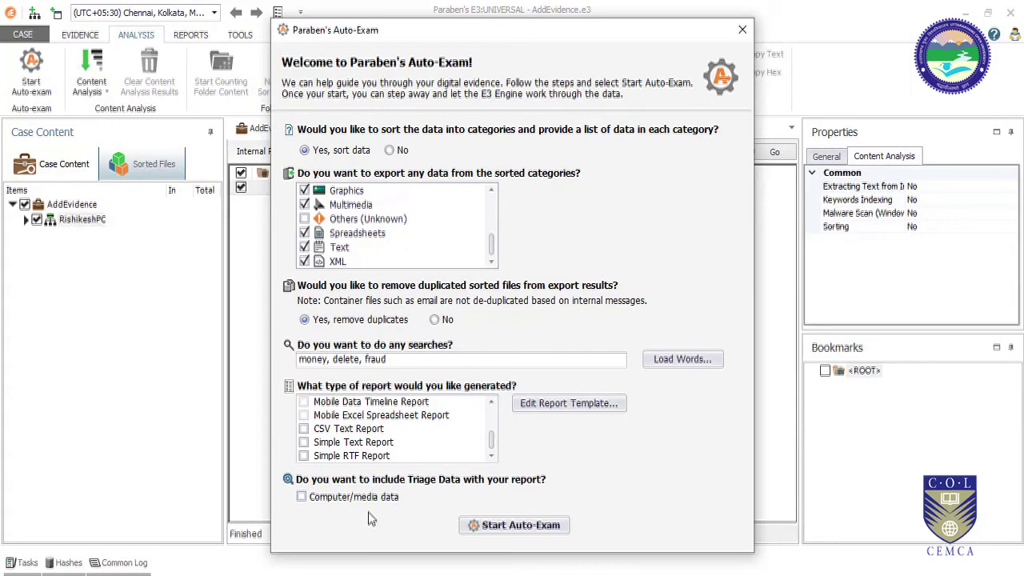
pyautogui.click(301, 498)
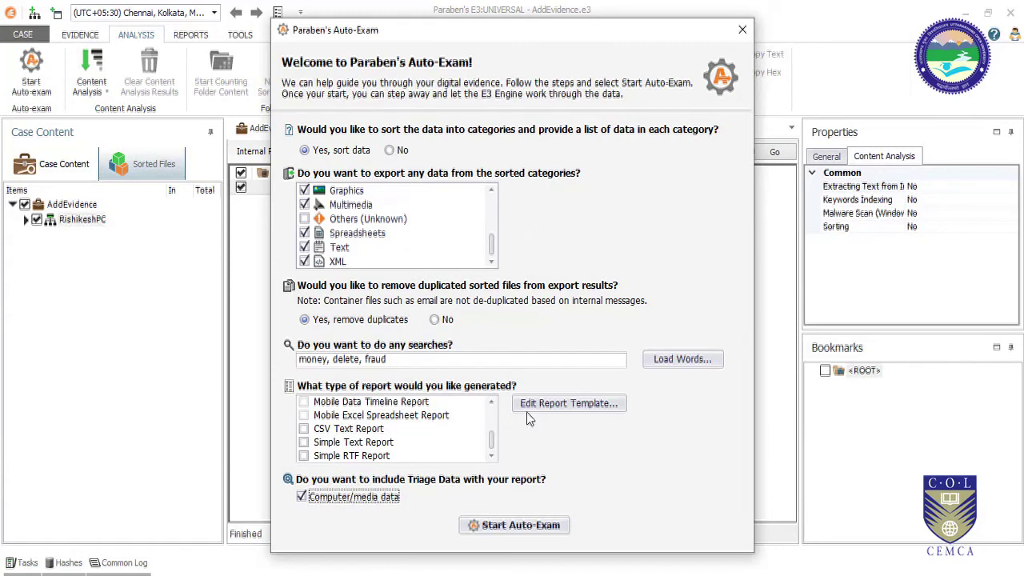
pyautogui.click(504, 525)
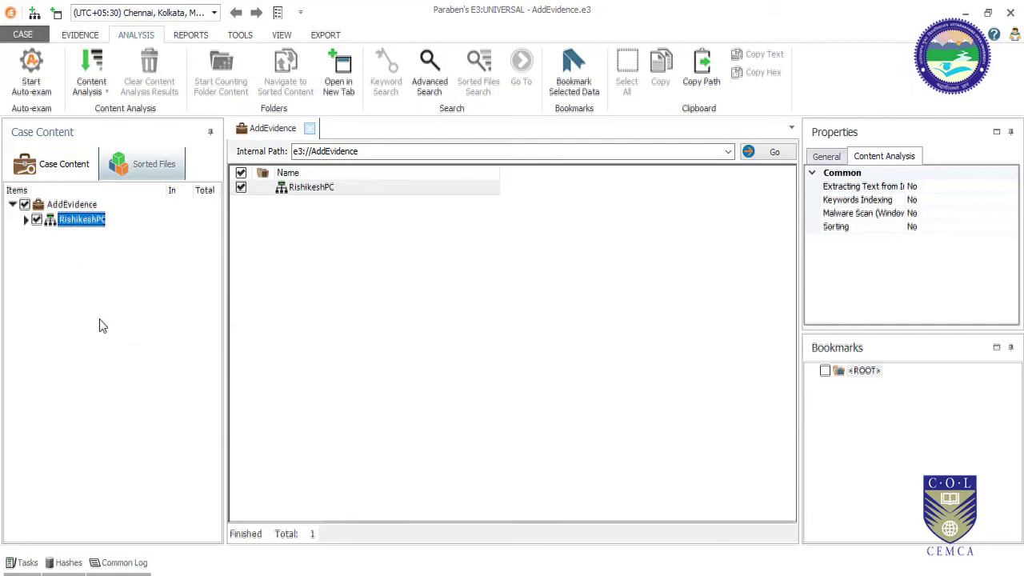
# Open RishikeshPC's Sorted Files results, expand the categories and check Content Analysis progress.
pyautogui.click(832, 158)
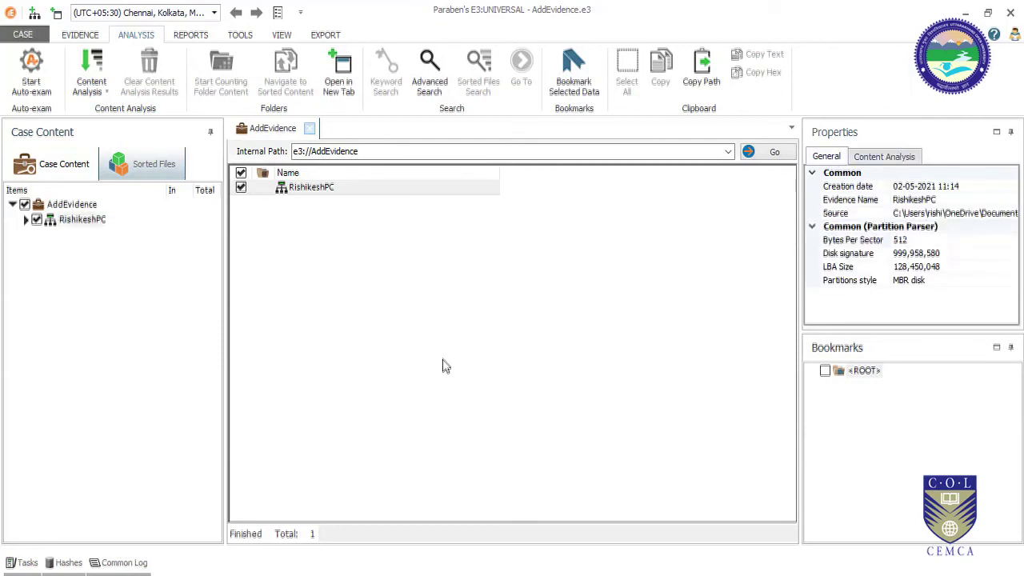
pyautogui.click(29, 224)
pyautogui.click(144, 165)
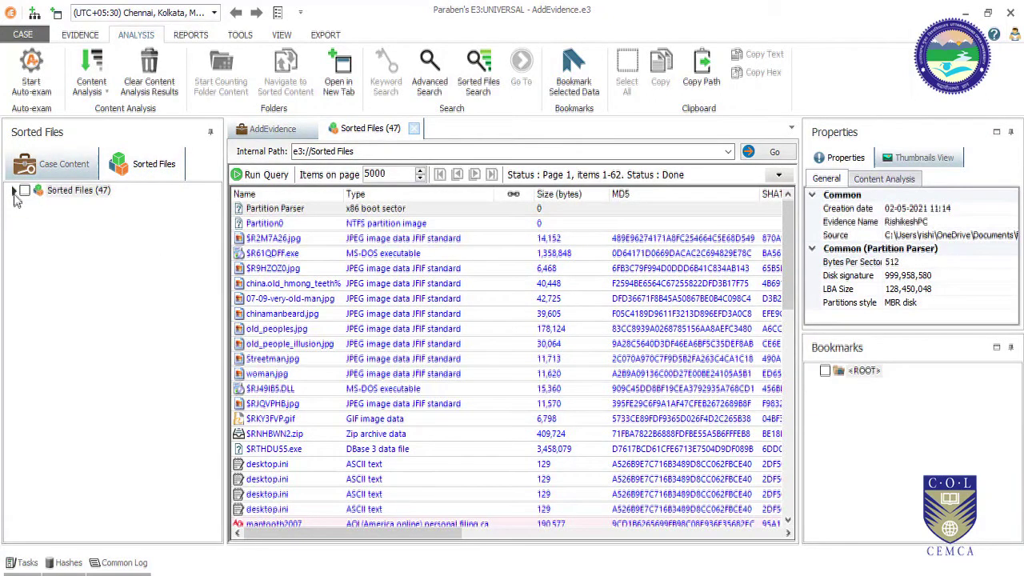
pyautogui.click(18, 195)
pyautogui.click(13, 192)
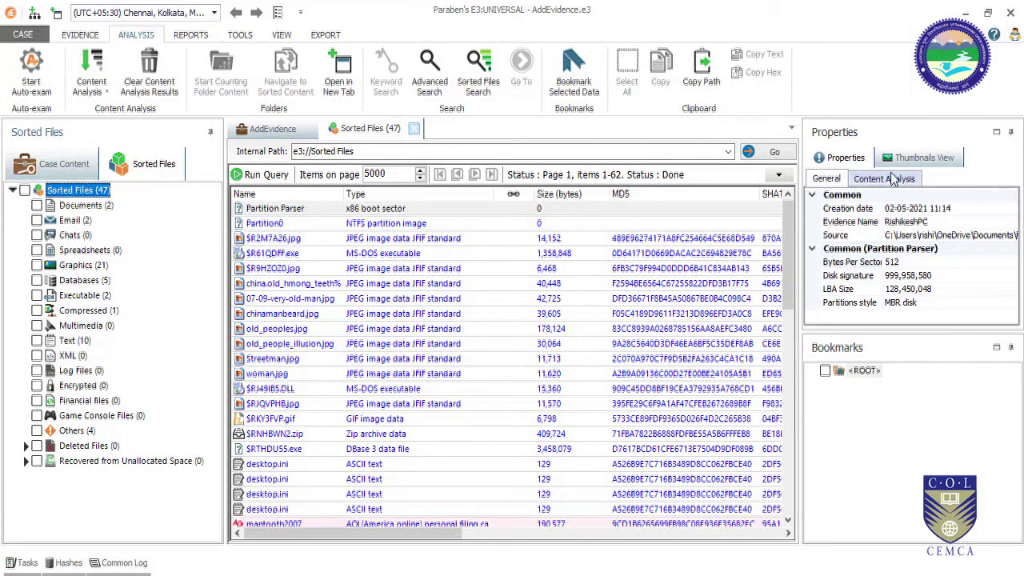
pyautogui.click(934, 159)
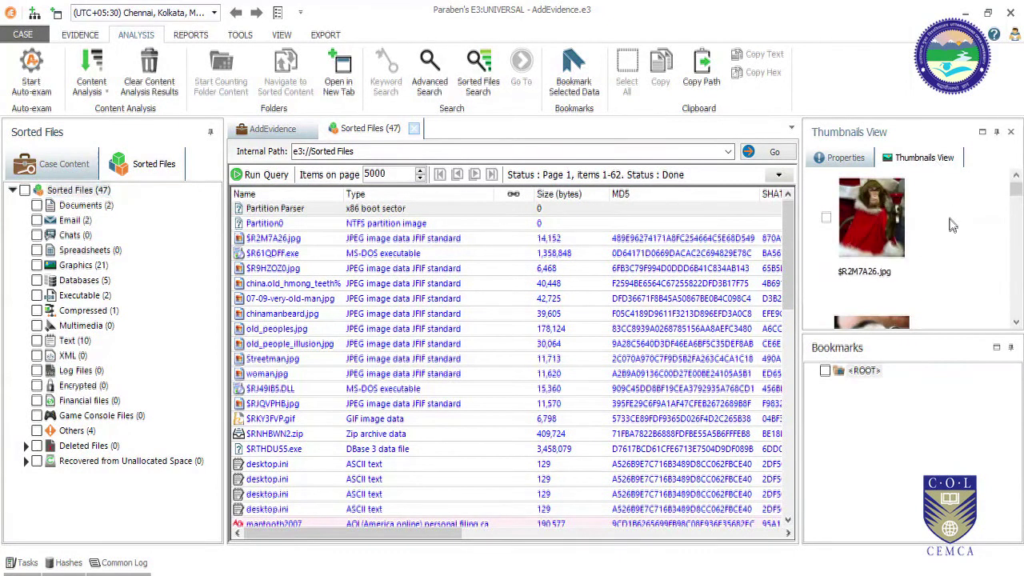
pyautogui.click(850, 160)
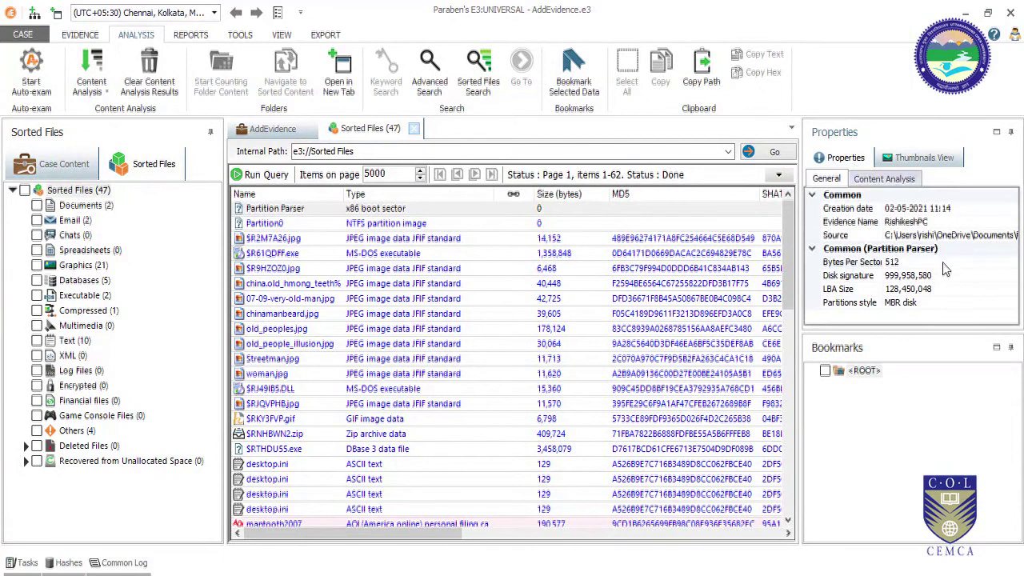
pyautogui.click(880, 179)
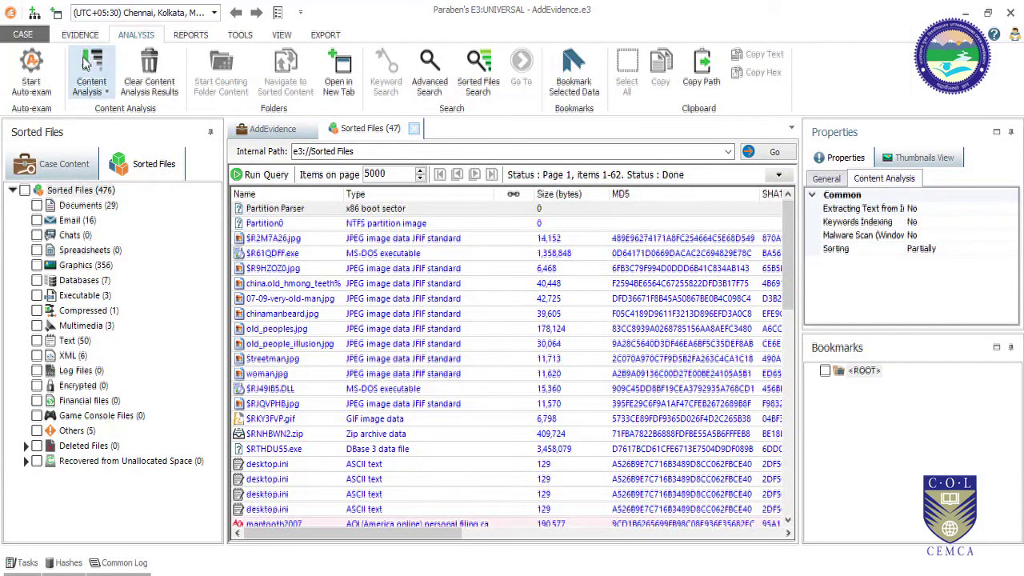
# Alternate between case content and sorted files views until sorting finishes, then show Properties.
pyautogui.click(64, 164)
pyautogui.click(144, 166)
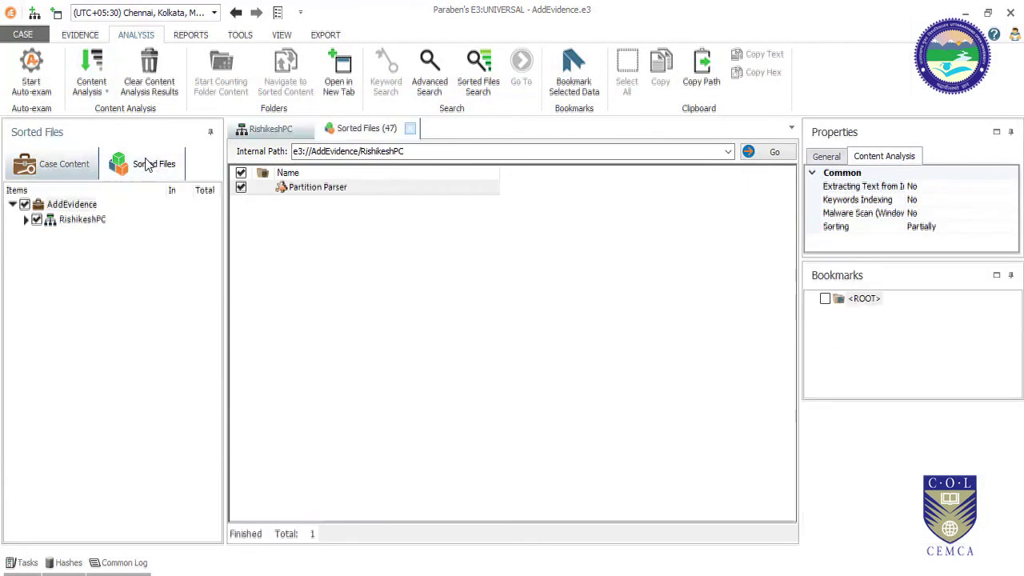
pyautogui.click(62, 165)
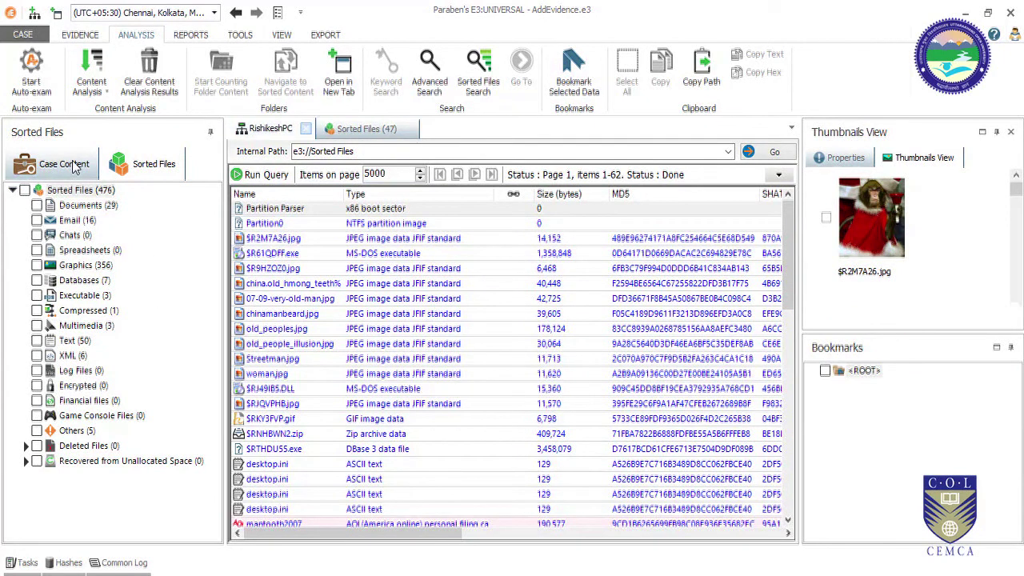
pyautogui.click(141, 165)
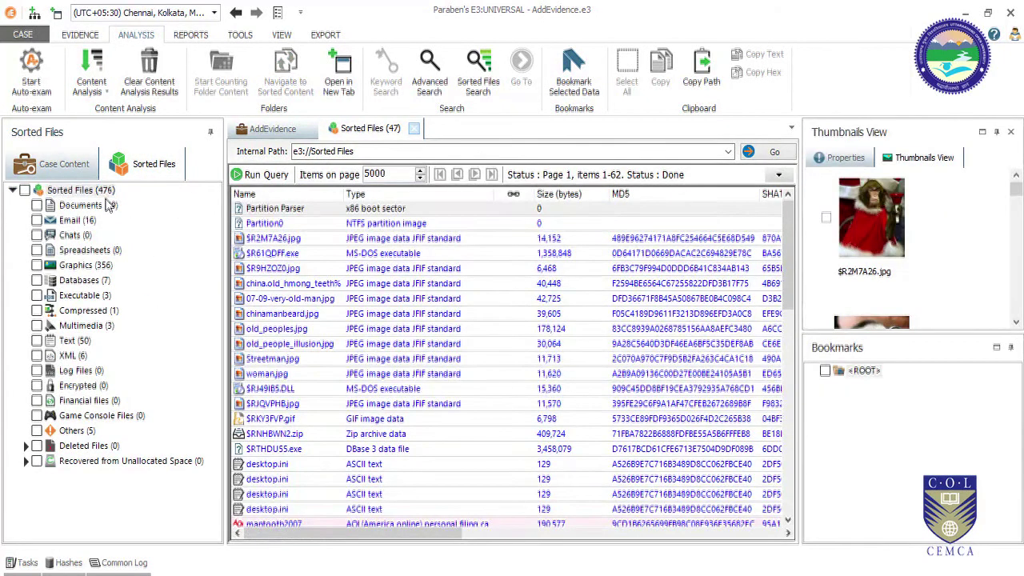
pyautogui.click(64, 164)
pyautogui.click(144, 166)
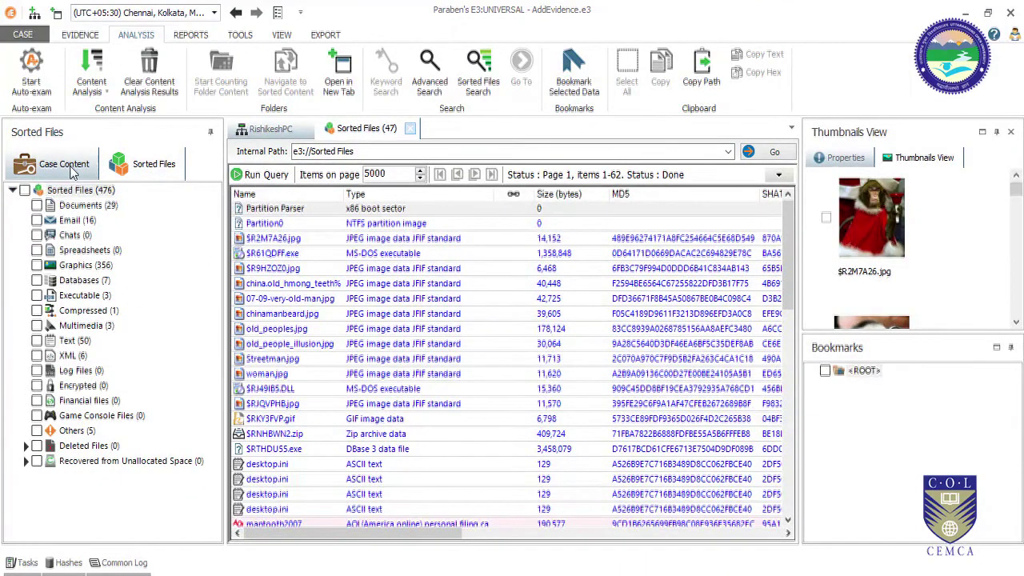
pyautogui.click(78, 167)
pyautogui.click(147, 171)
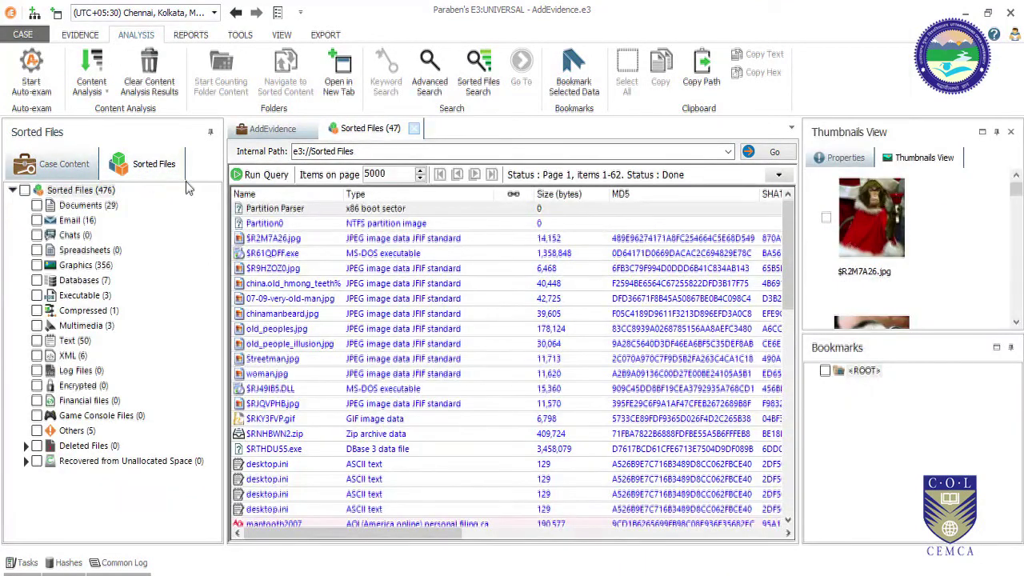
pyautogui.click(836, 159)
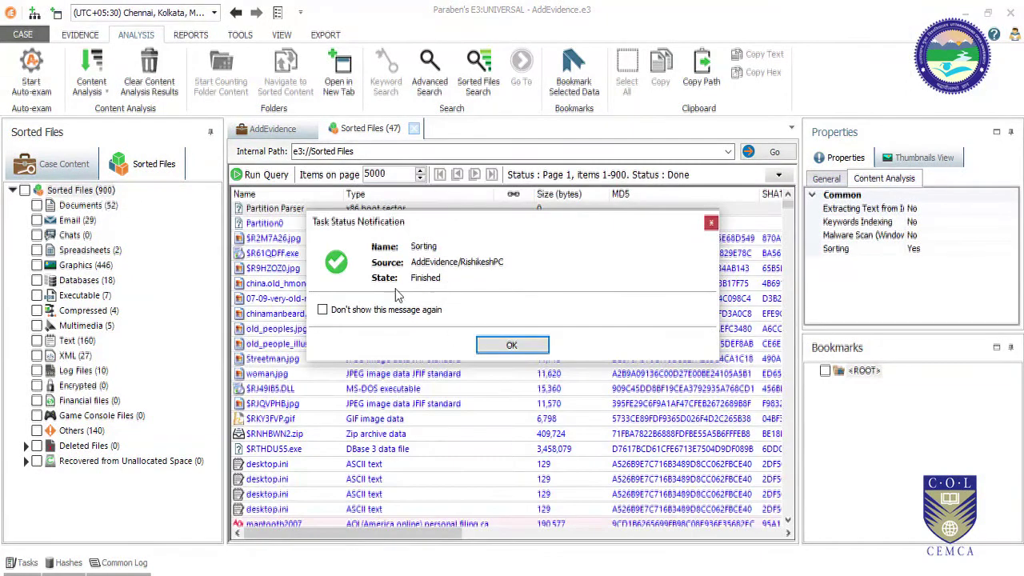
# Permanently dismiss the sorting-finished notice and list the Documents and Email sorted files.
pyautogui.click(323, 310)
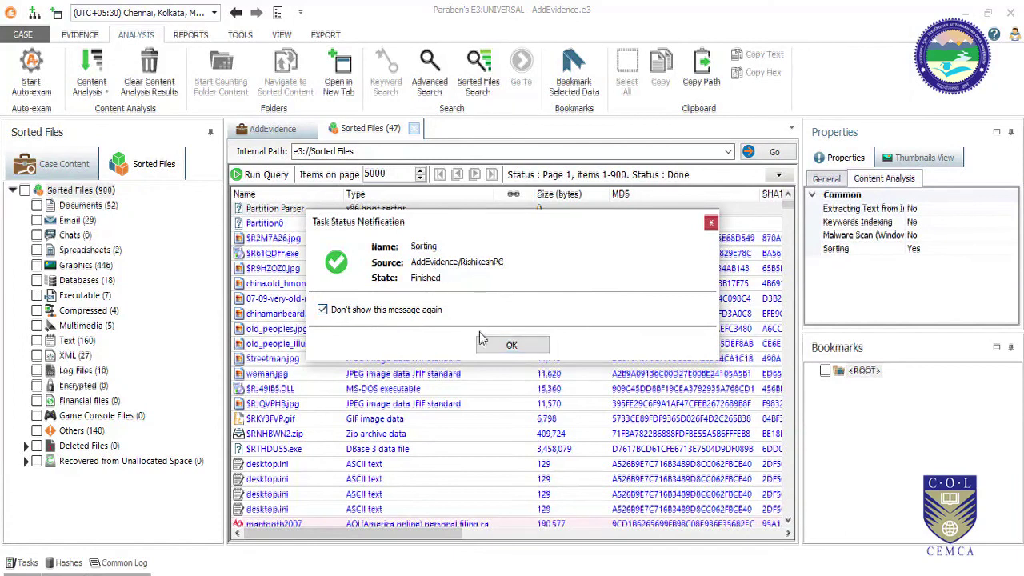
pyautogui.click(512, 346)
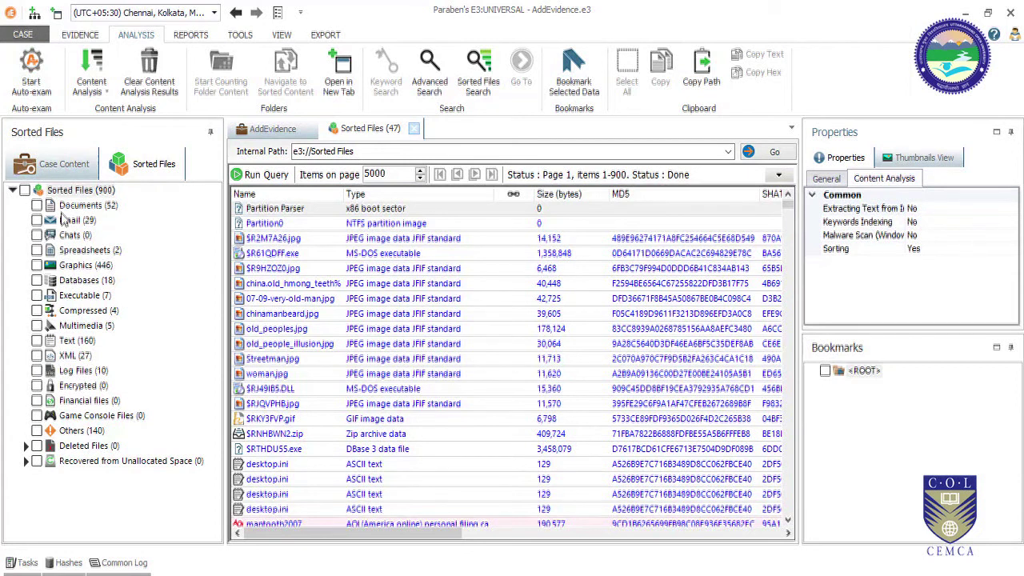
pyautogui.click(85, 206)
pyautogui.click(78, 221)
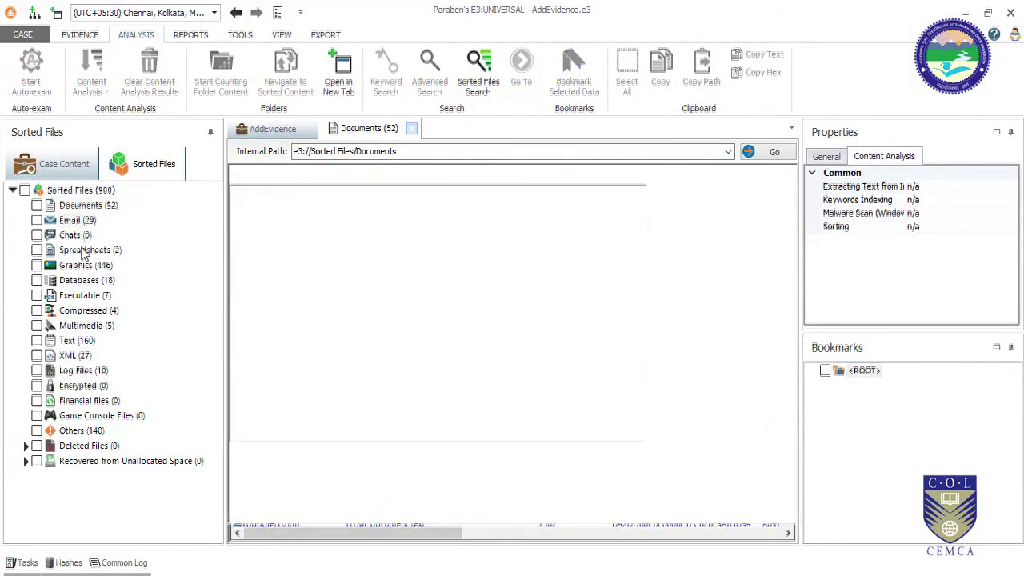
# Browse Spreadsheets, Graphics, Databases and Executable, then return to the Email category.
pyautogui.click(84, 251)
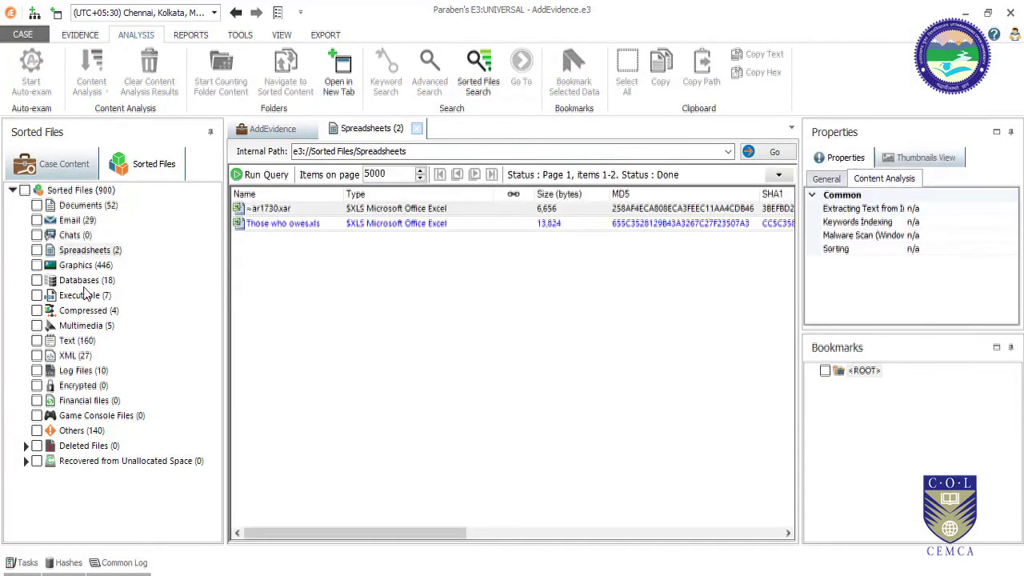
pyautogui.click(80, 265)
pyautogui.click(84, 280)
pyautogui.click(80, 295)
pyautogui.click(77, 222)
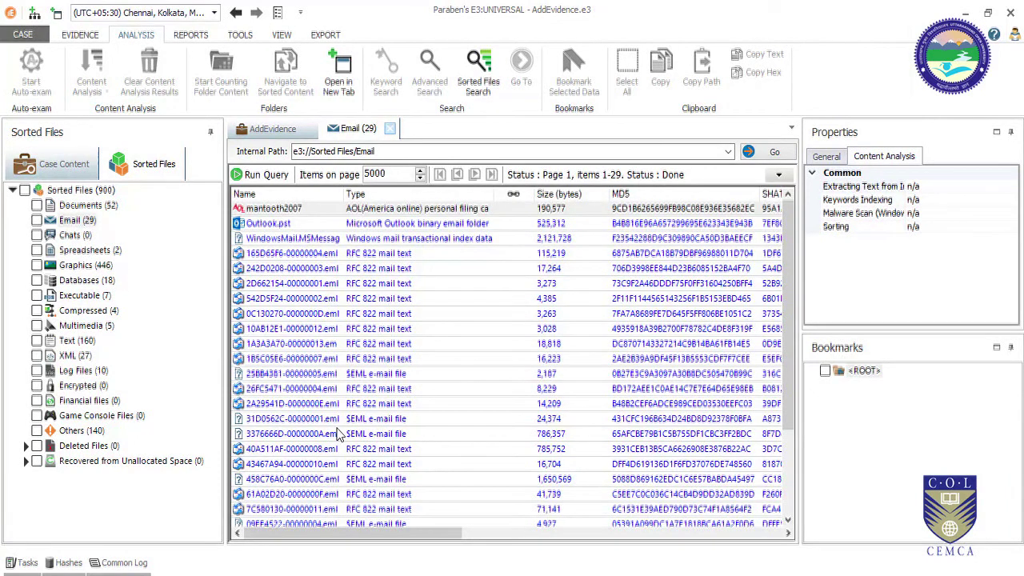
pyautogui.scroll(-3, 339, 433)
pyautogui.click(291, 346)
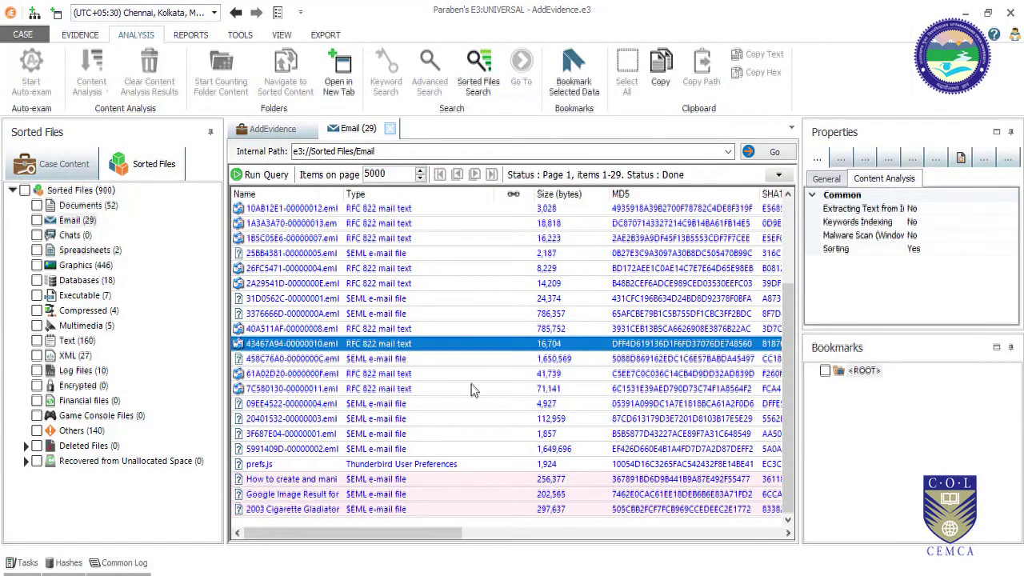
pyautogui.click(841, 159)
pyautogui.click(864, 162)
pyautogui.click(888, 160)
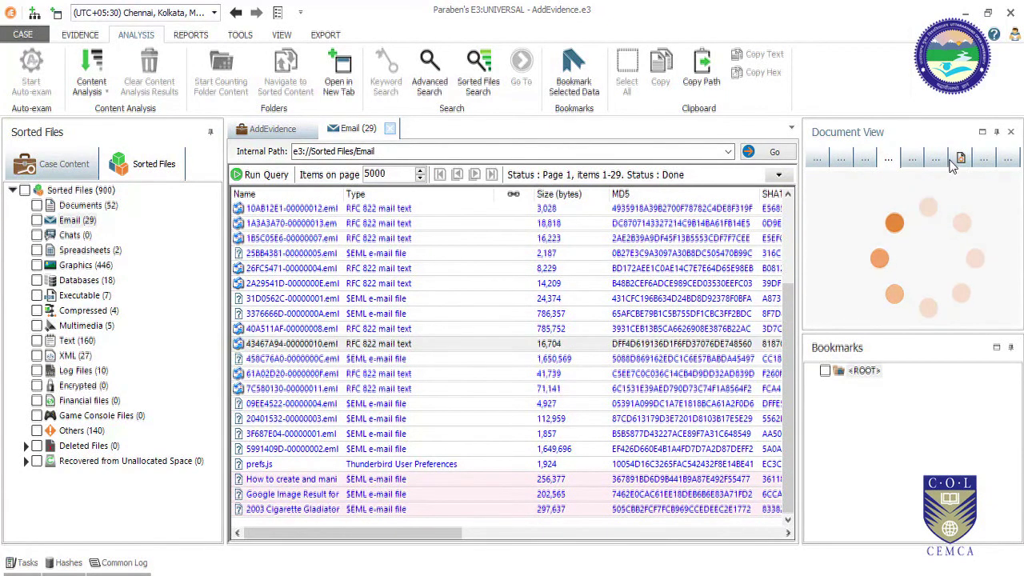
pyautogui.scroll(-5, 973, 278)
pyautogui.scroll(5, 973, 279)
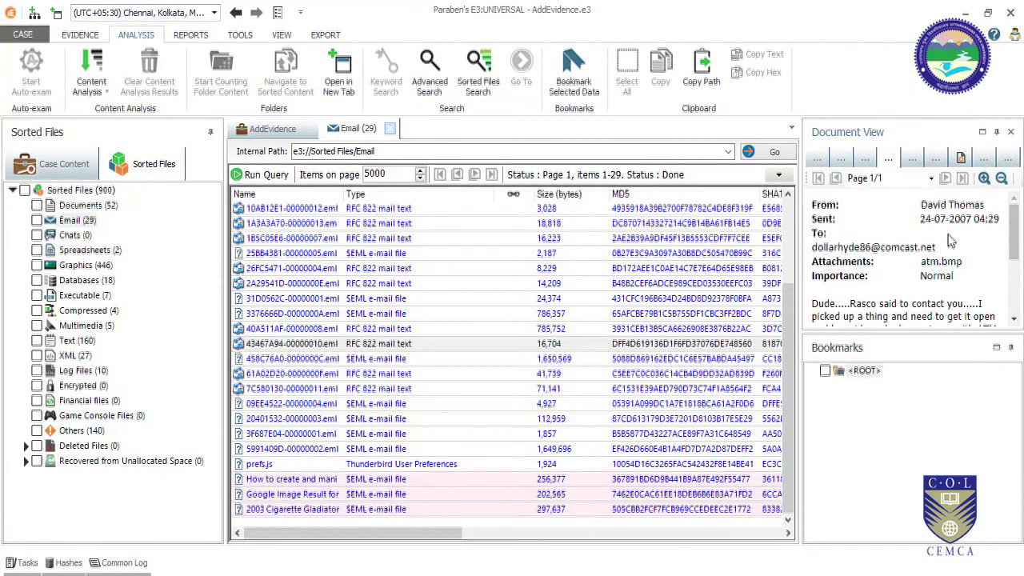
pyautogui.moveTo(941, 339); pyautogui.dragTo(952, 486)
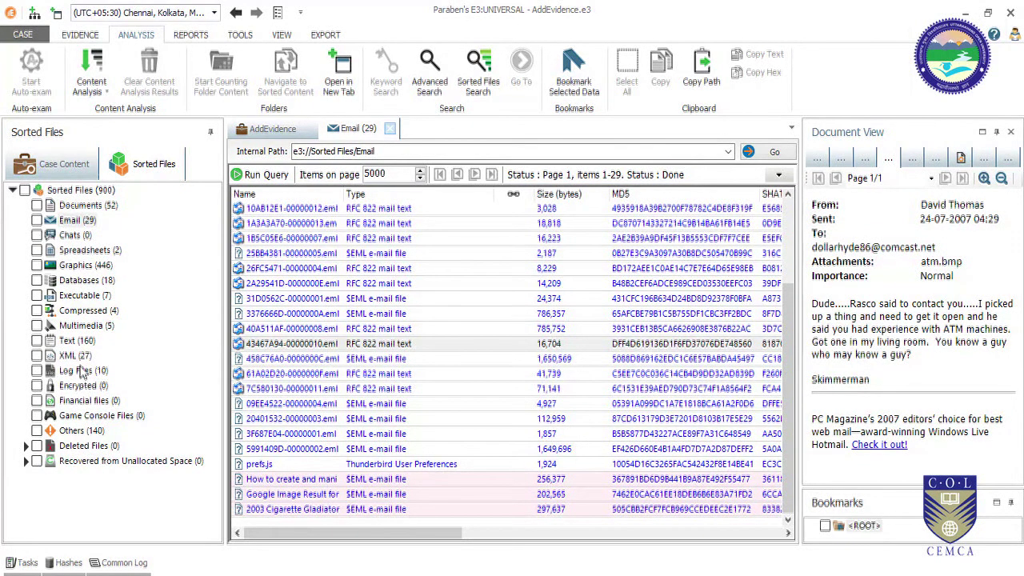
pyautogui.click(80, 310)
pyautogui.click(85, 279)
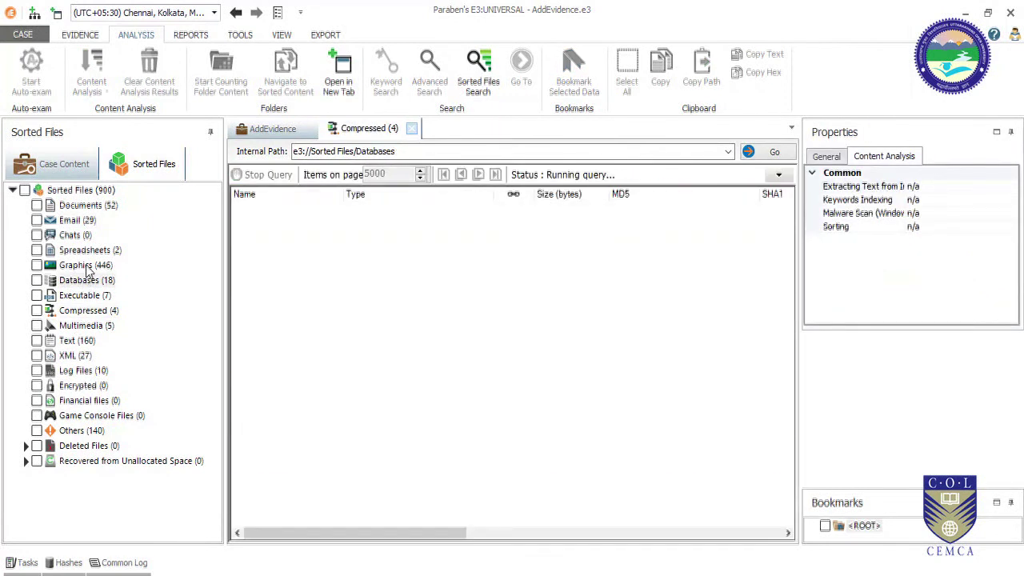
pyautogui.click(76, 264)
pyautogui.click(84, 250)
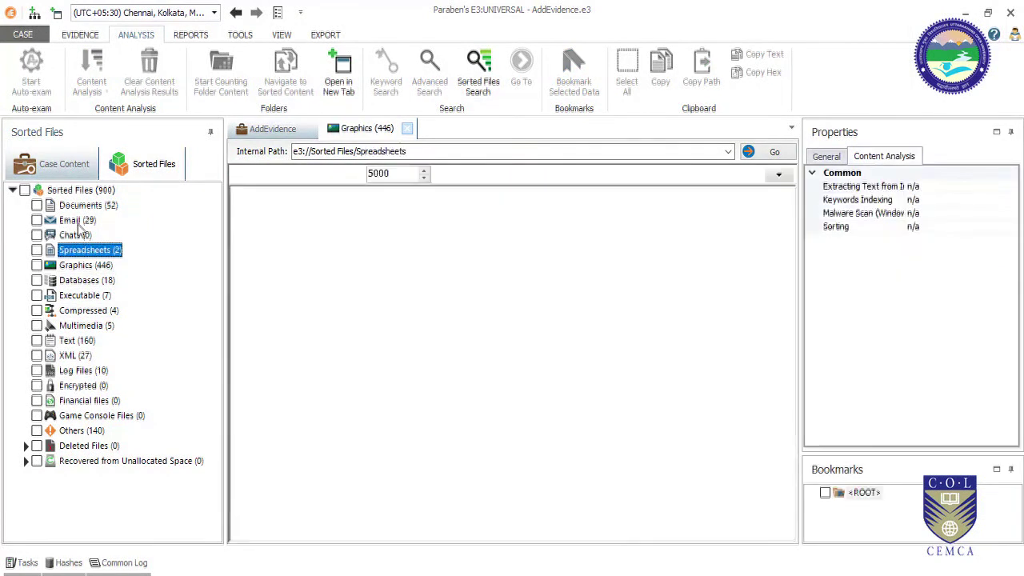
pyautogui.click(70, 220)
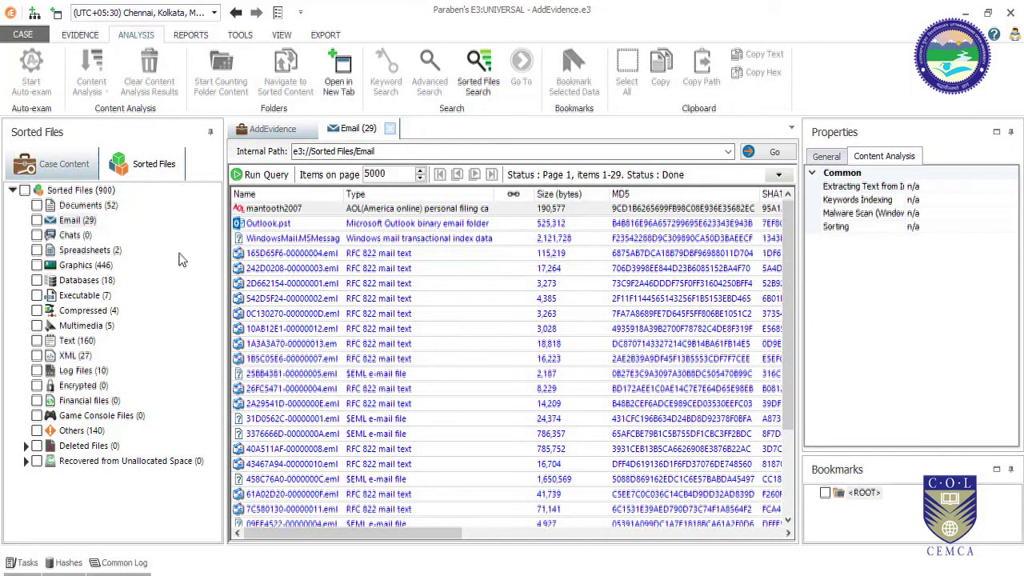
pyautogui.click(240, 35)
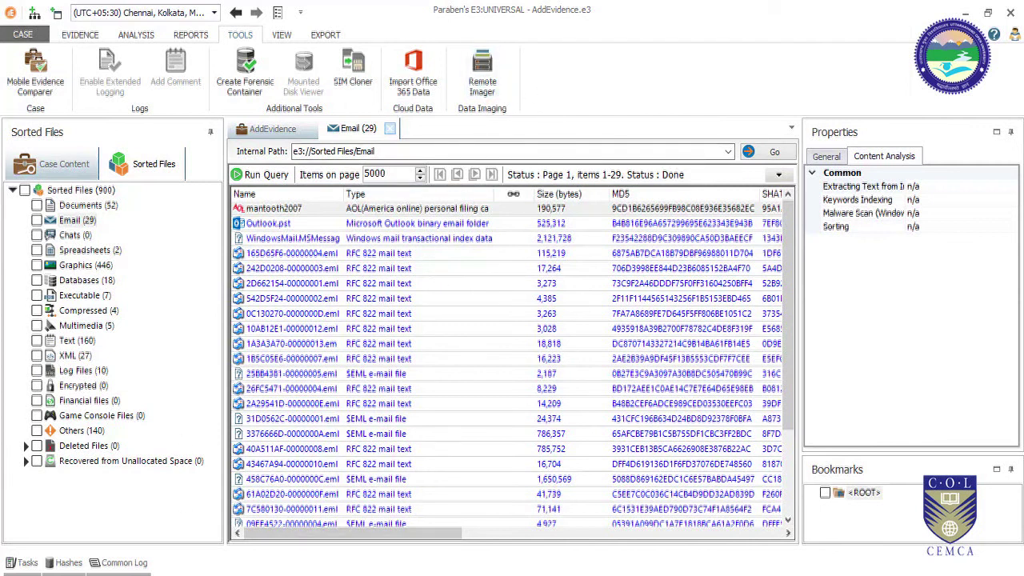
# Bring Chrome forward, close the Speedtest tab and show the Paraben Downloads page.
pyautogui.moveTo(254, 572)
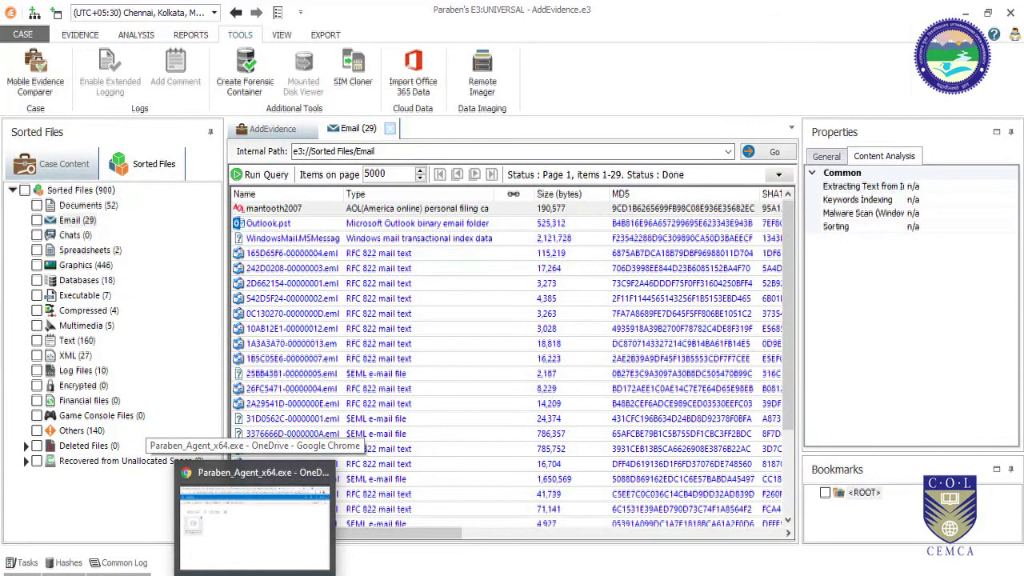
pyautogui.click(254, 516)
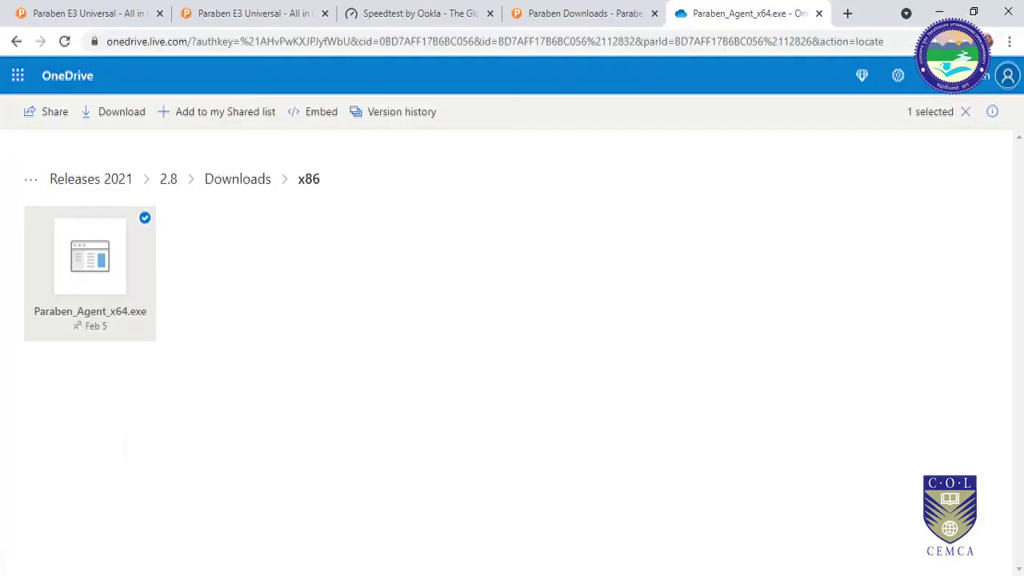
pyautogui.click(490, 13)
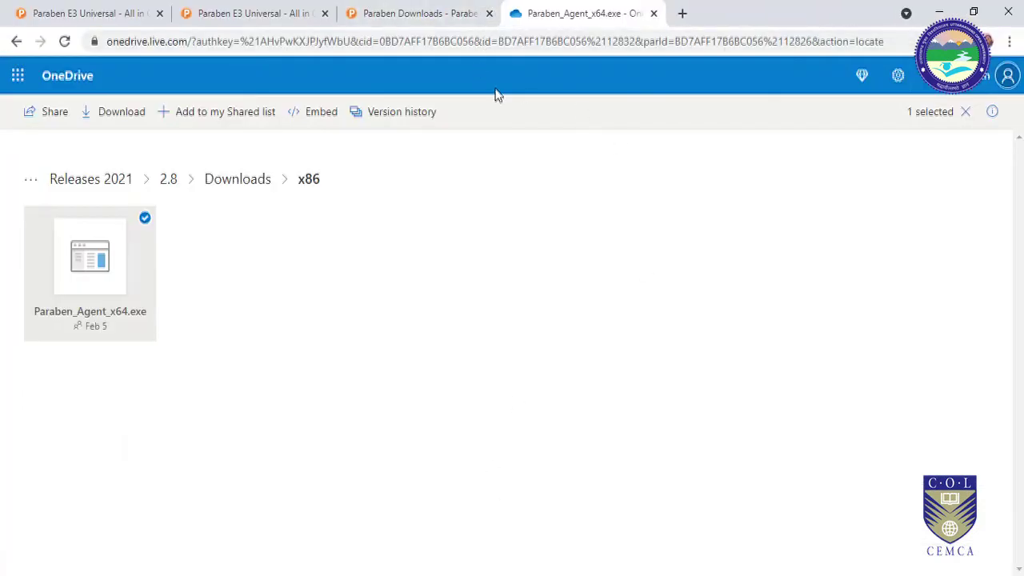
pyautogui.click(459, 10)
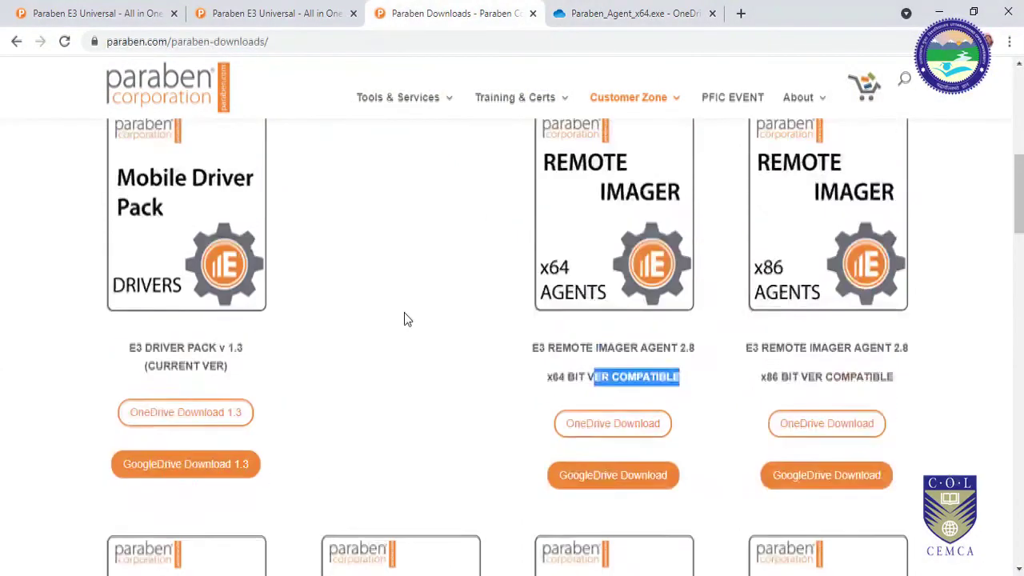
pyautogui.scroll(1, 489, 304)
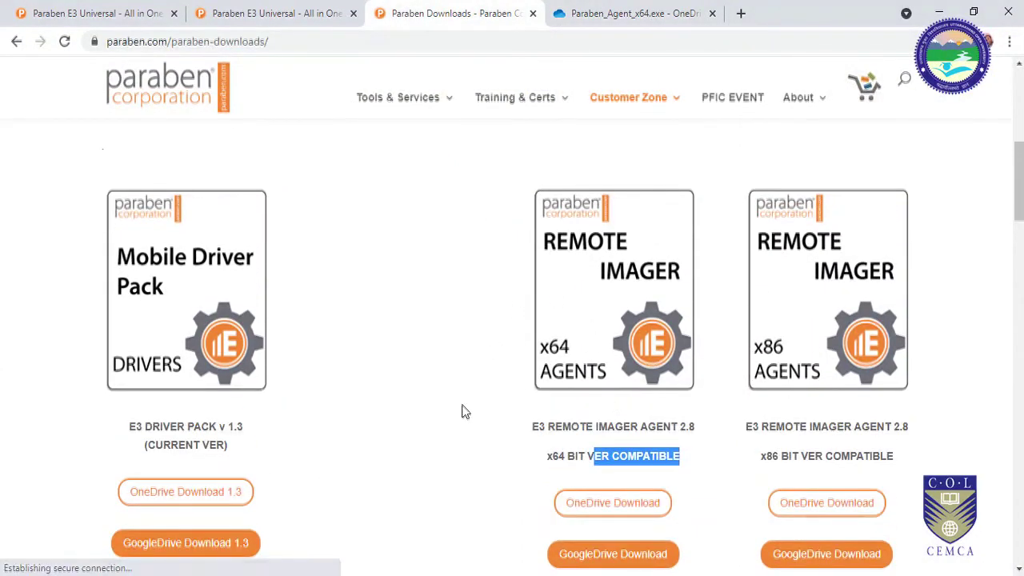
pyautogui.scroll(-1, 462, 411)
pyautogui.moveTo(588, 348); pyautogui.dragTo(689, 348)
pyautogui.moveTo(791, 376); pyautogui.dragTo(874, 376)
pyautogui.scroll(-3, 687, 394)
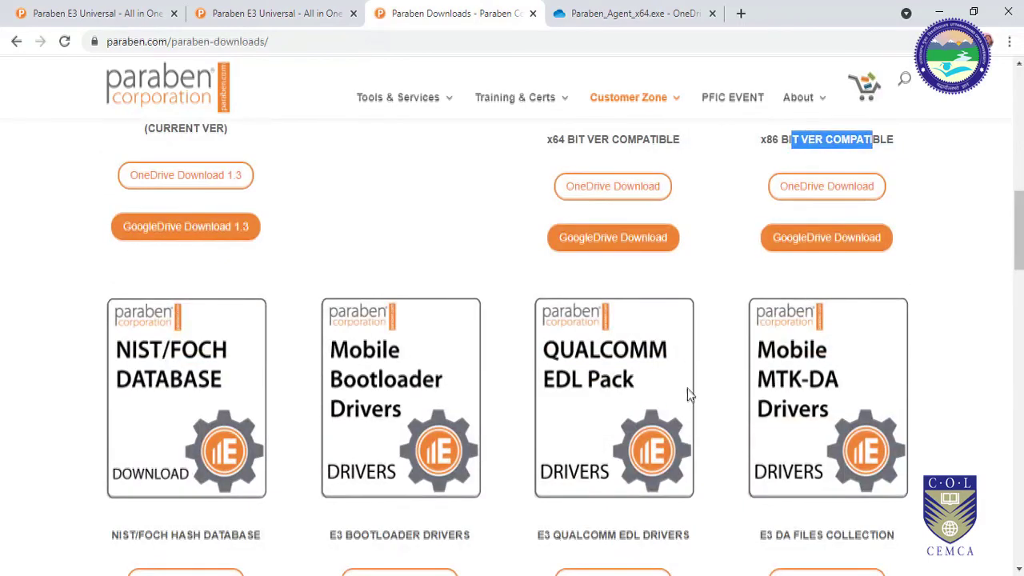
pyautogui.scroll(4, 690, 394)
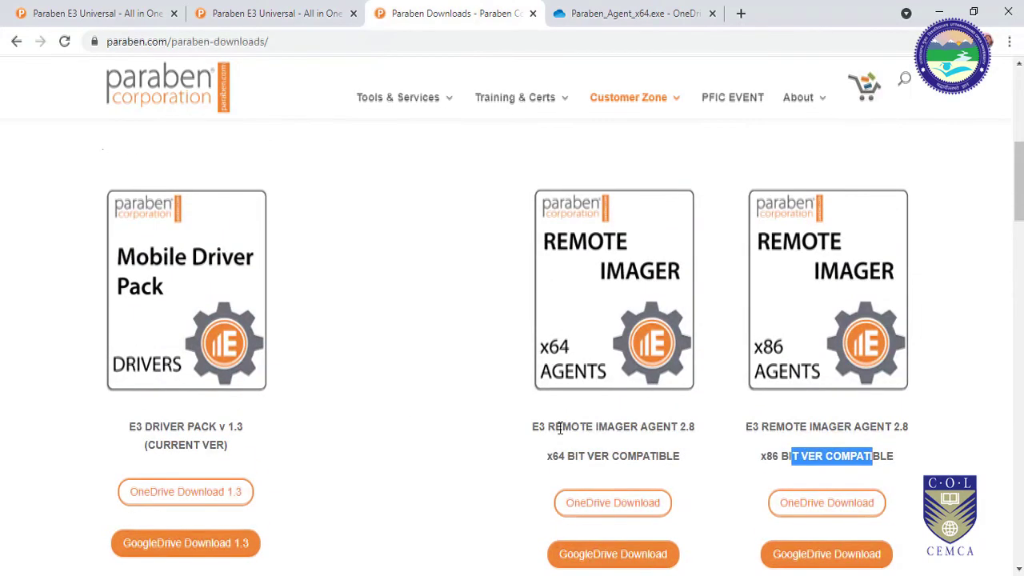
# Highlight the x64 and x86 Remote Imager Agent 2.8 titles and compatibility lines.
pyautogui.moveTo(560, 428); pyautogui.dragTo(684, 425)
pyautogui.moveTo(774, 426); pyautogui.dragTo(927, 450)
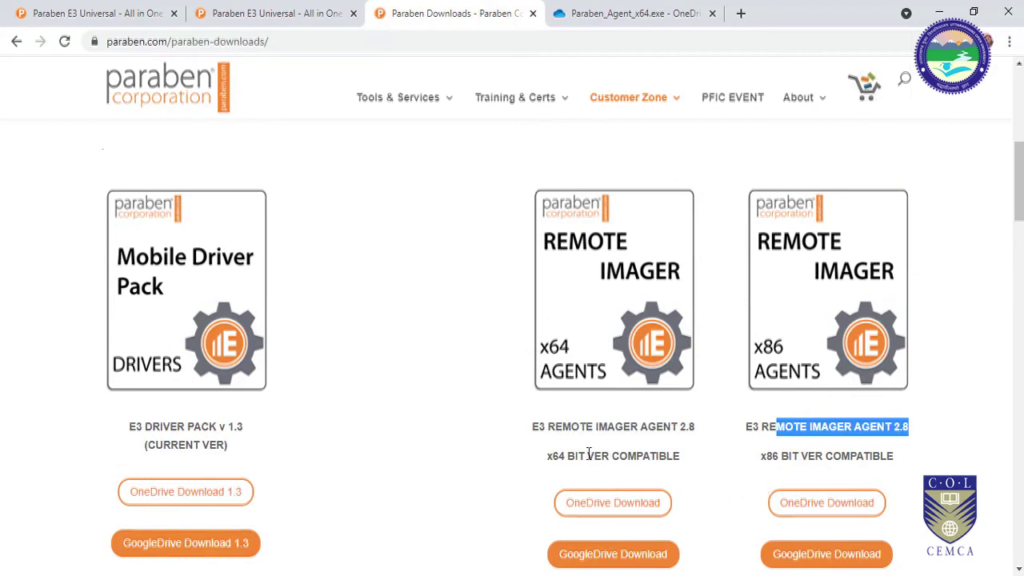
pyautogui.moveTo(544, 458); pyautogui.dragTo(697, 457)
pyautogui.moveTo(759, 459); pyautogui.dragTo(894, 454)
pyautogui.moveTo(548, 459); pyautogui.dragTo(693, 461)
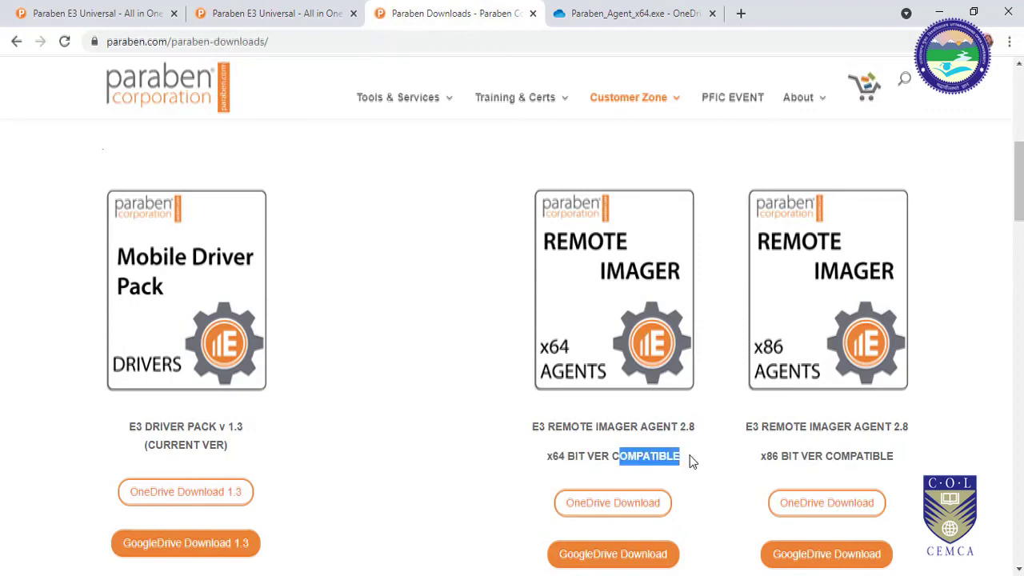
pyautogui.moveTo(755, 463); pyautogui.dragTo(888, 458)
pyautogui.scroll(-1, 705, 471)
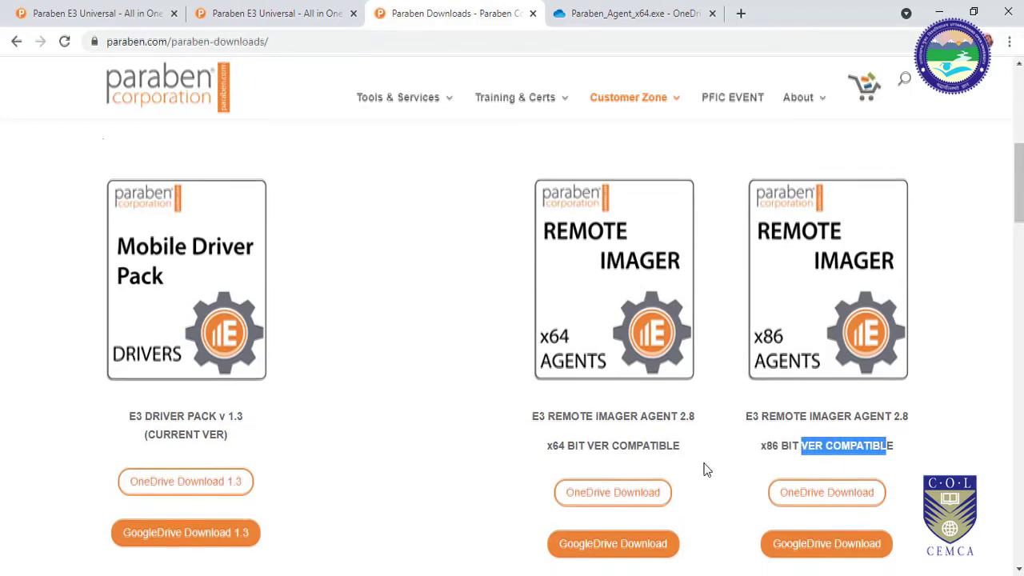
pyautogui.moveTo(782, 393); pyautogui.dragTo(770, 415)
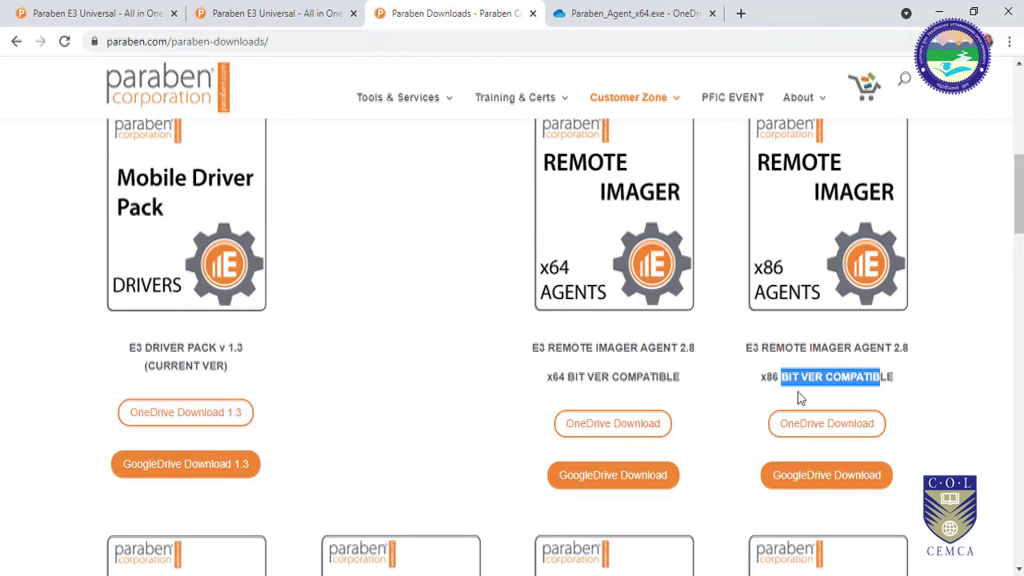
pyautogui.moveTo(629, 373); pyautogui.dragTo(649, 419)
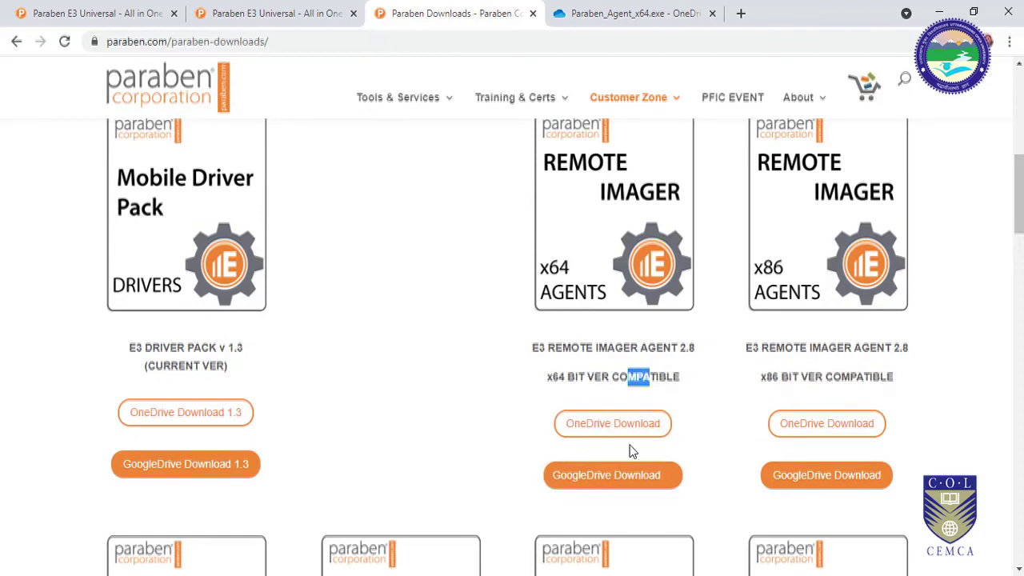
pyautogui.click(765, 385)
pyautogui.moveTo(820, 380); pyautogui.dragTo(864, 380)
pyautogui.moveTo(552, 376); pyautogui.dragTo(682, 378)
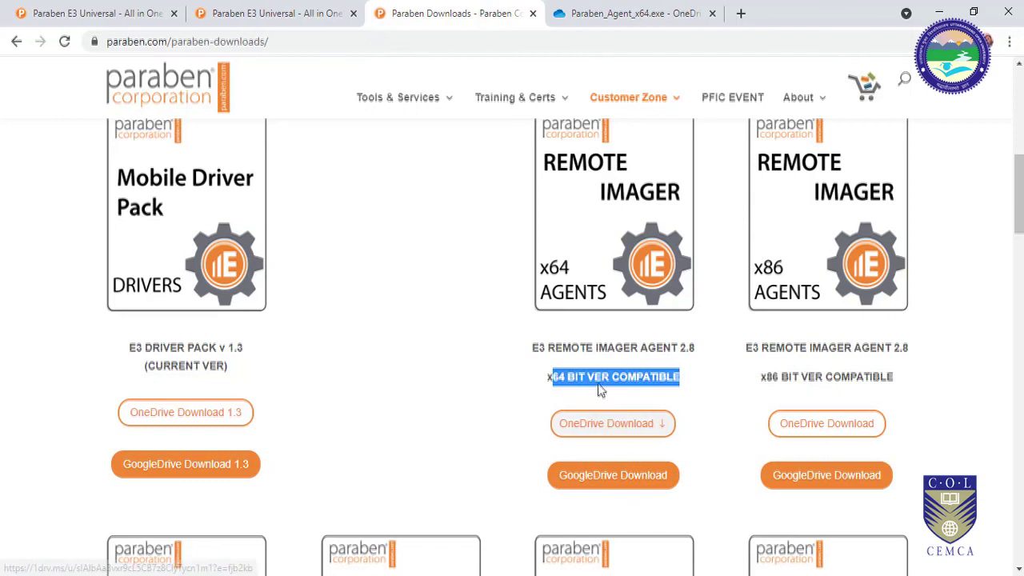
# Download Paraben_Agent_x64.exe from the x64 OneDrive link and show it in its folder.
pyautogui.click(608, 417)
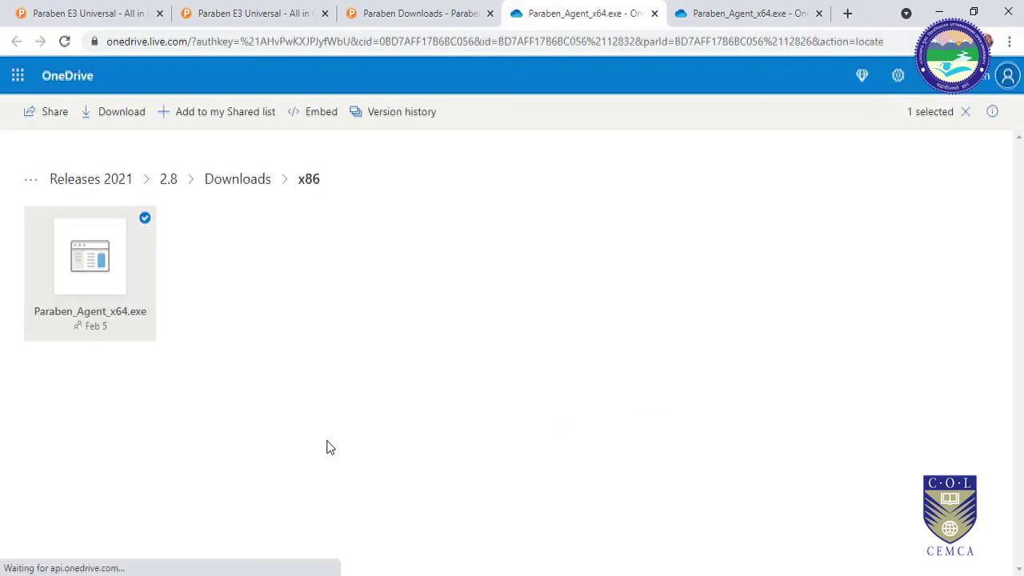
pyautogui.click(114, 312)
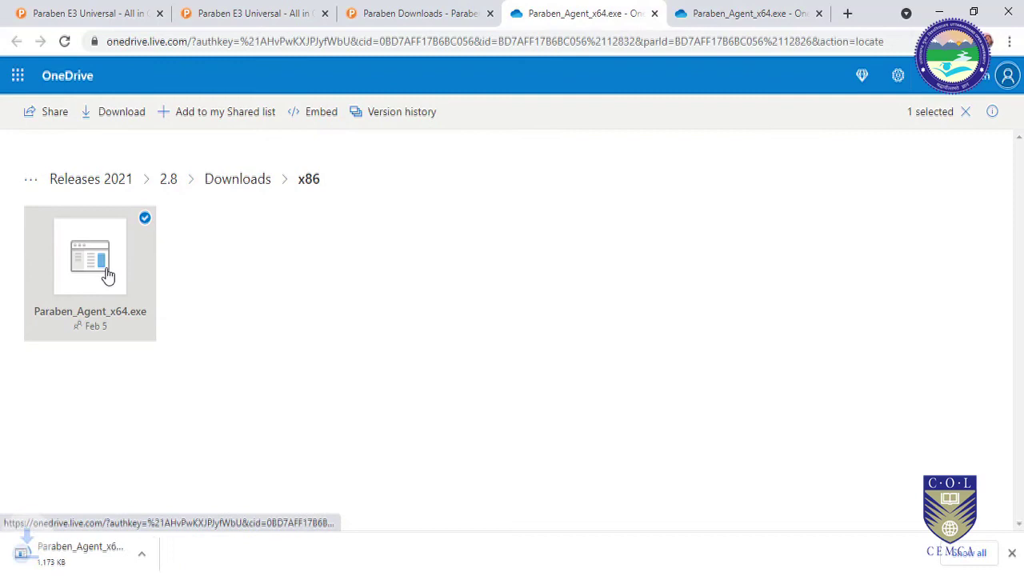
pyautogui.click(160, 553)
pyautogui.click(274, 489)
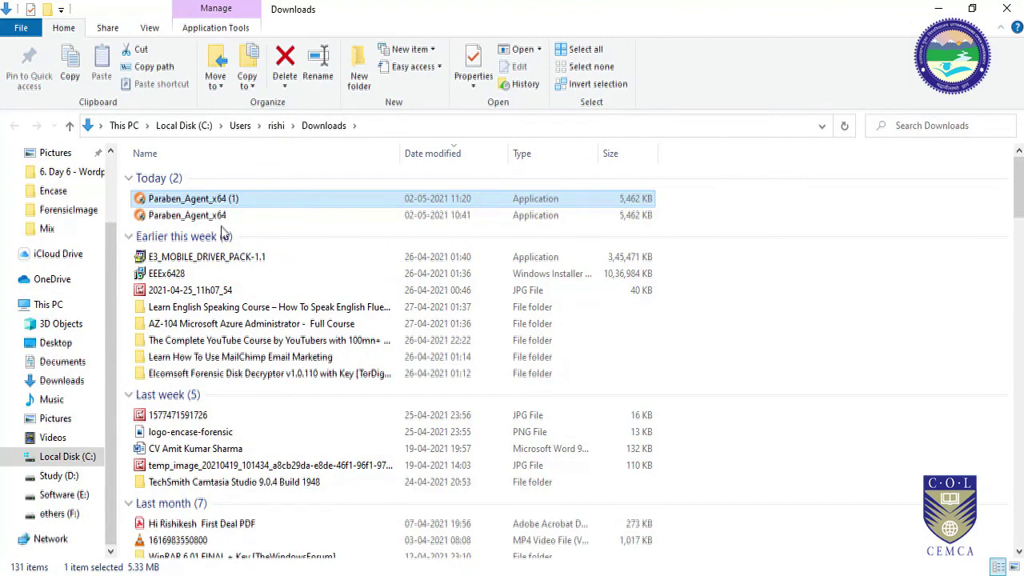
# Run Paraben_Agent_x64 (1) as administrator and minimize the Downloads window.
pyautogui.rightClick(183, 204)
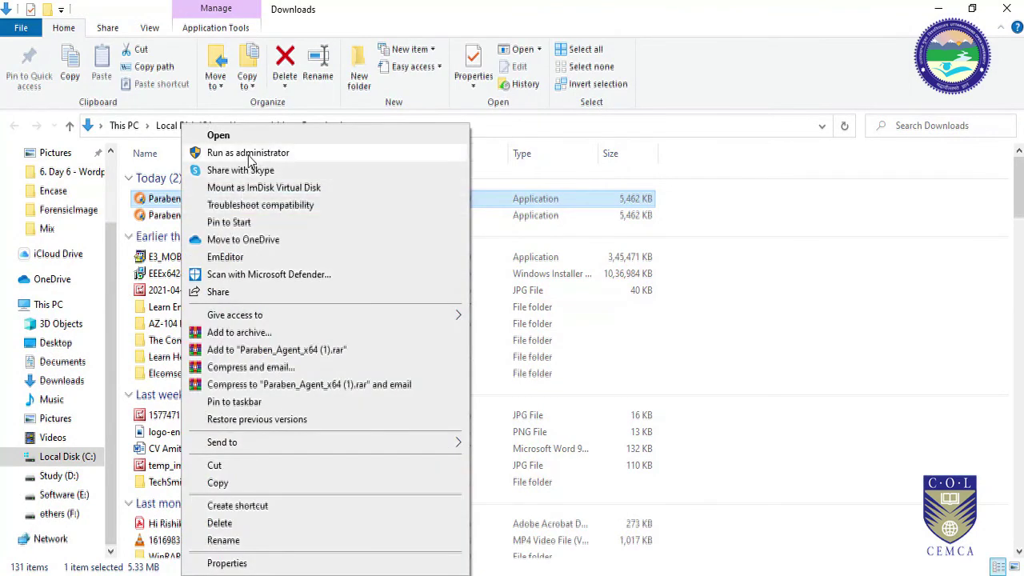
pyautogui.click(240, 130)
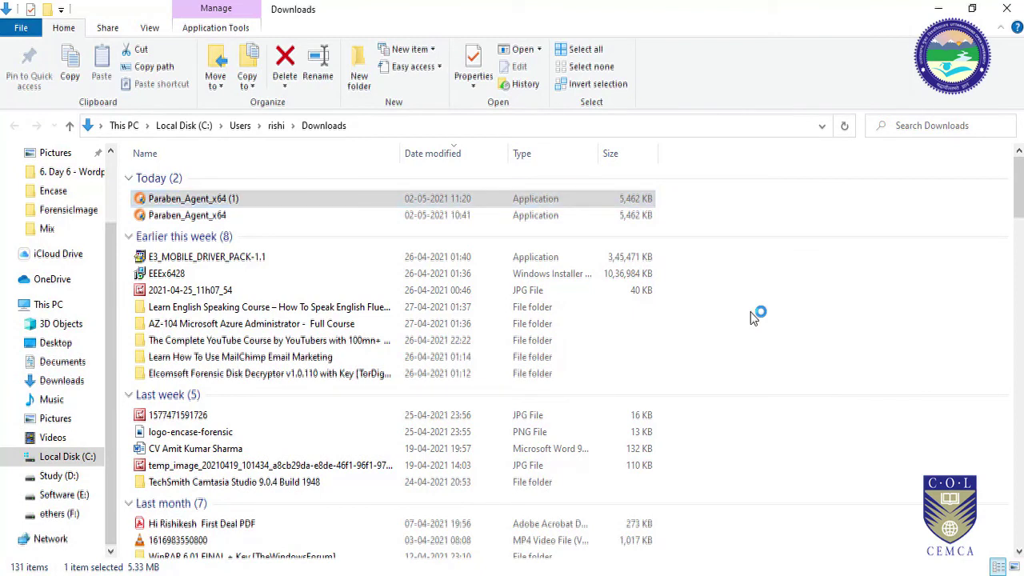
pyautogui.click(940, 11)
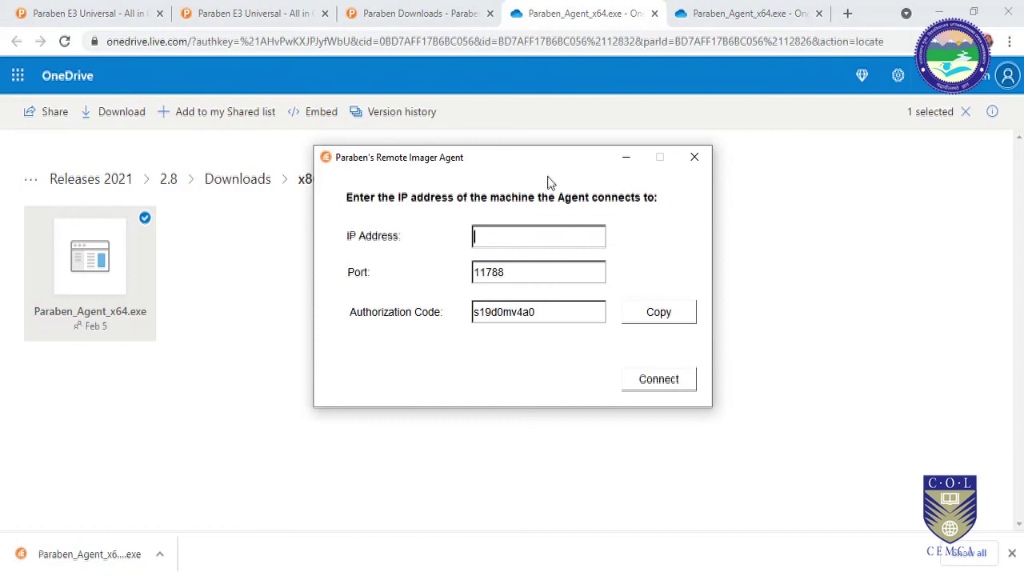
# Move the Agent connection dialog aside and switch back to the E3 examiner window.
pyautogui.moveTo(544, 166); pyautogui.dragTo(668, 140)
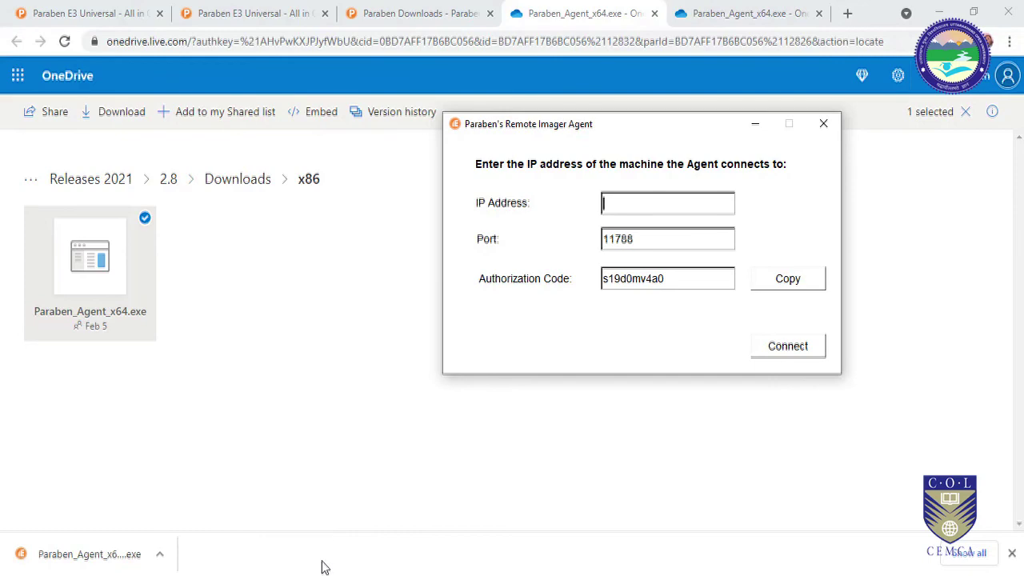
pyautogui.click(291, 571)
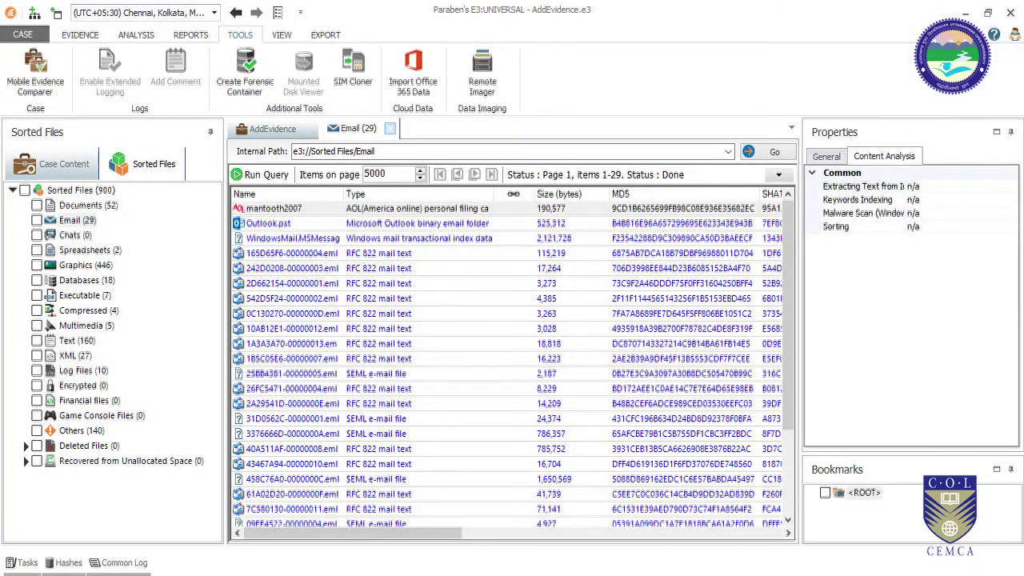
pyautogui.click(288, 572)
pyautogui.click(318, 560)
pyautogui.moveTo(367, 572)
# Reposition and minimize the Agent dialog, then launch Remote Imager from the TOOLS ribbon.
pyautogui.click(290, 484)
pyautogui.moveTo(624, 126); pyautogui.dragTo(616, 103)
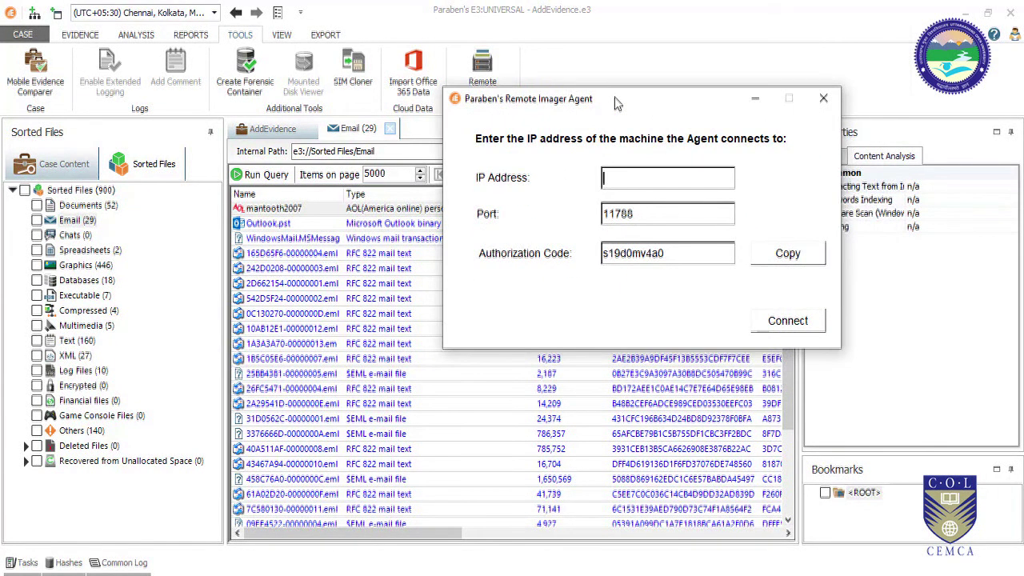
pyautogui.click(387, 9)
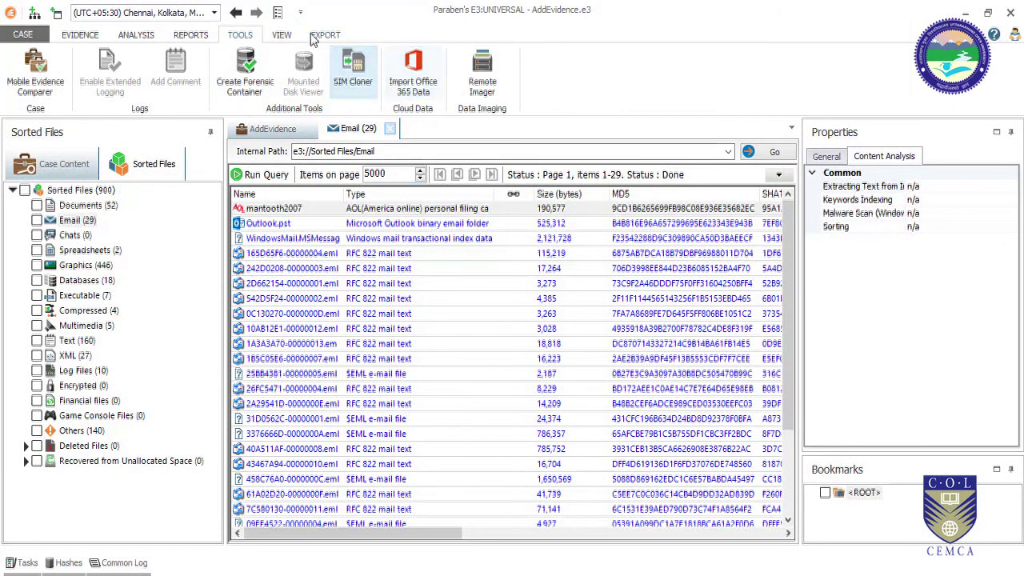
pyautogui.click(482, 72)
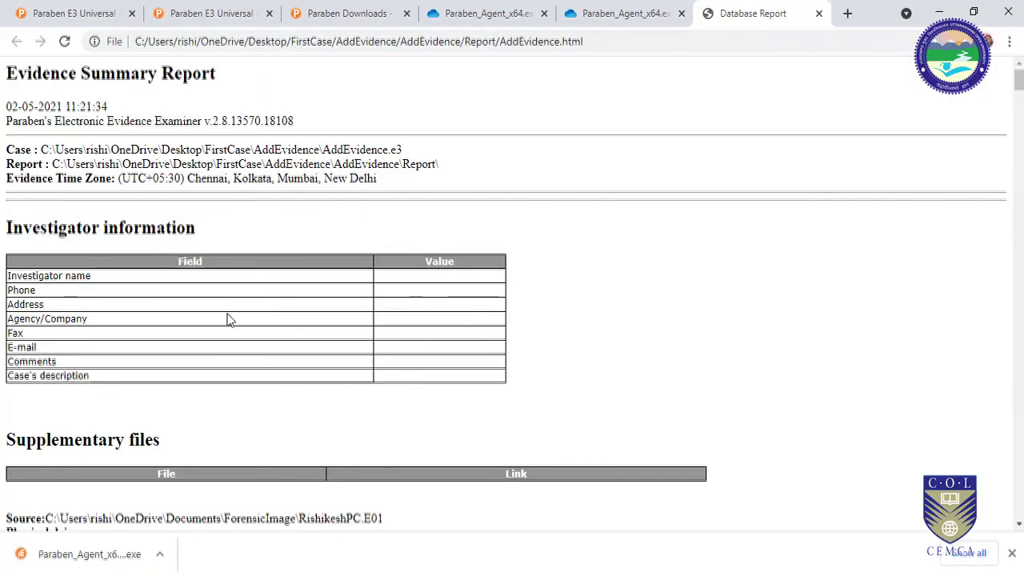
# Review the RishikeshPC.E01 report's folder tables (651 folders, 1157 files), then minimize Chrome.
pyautogui.scroll(-20, 228, 320)
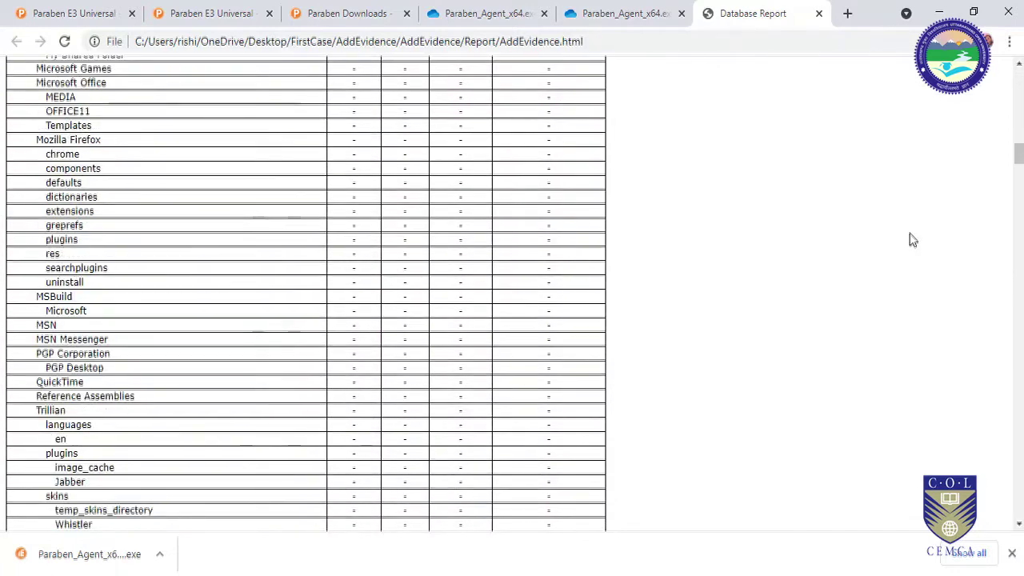
pyautogui.moveTo(1017, 155); pyautogui.dragTo(1016, 76)
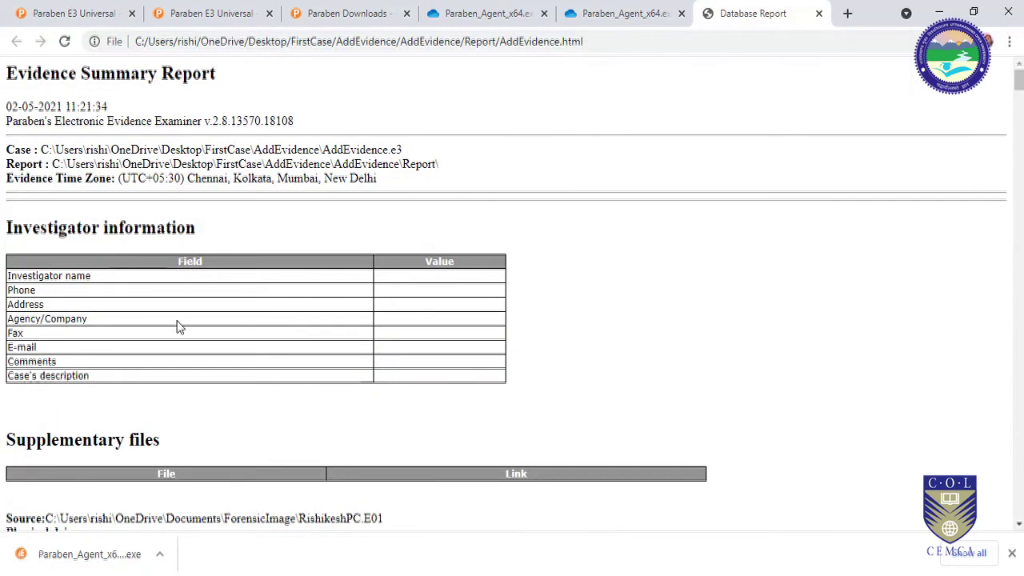
pyautogui.scroll(-5, 180, 326)
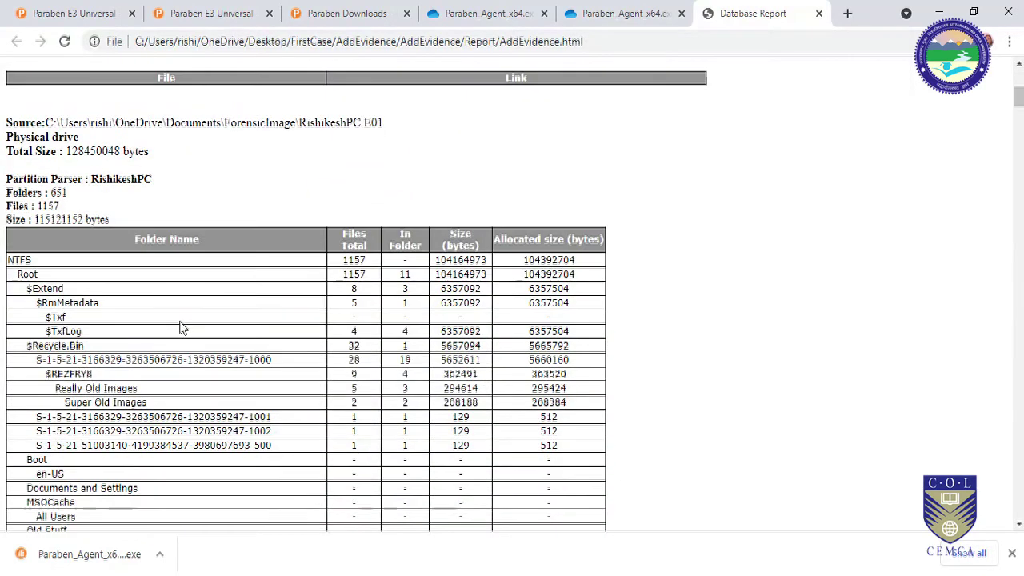
pyautogui.click(943, 13)
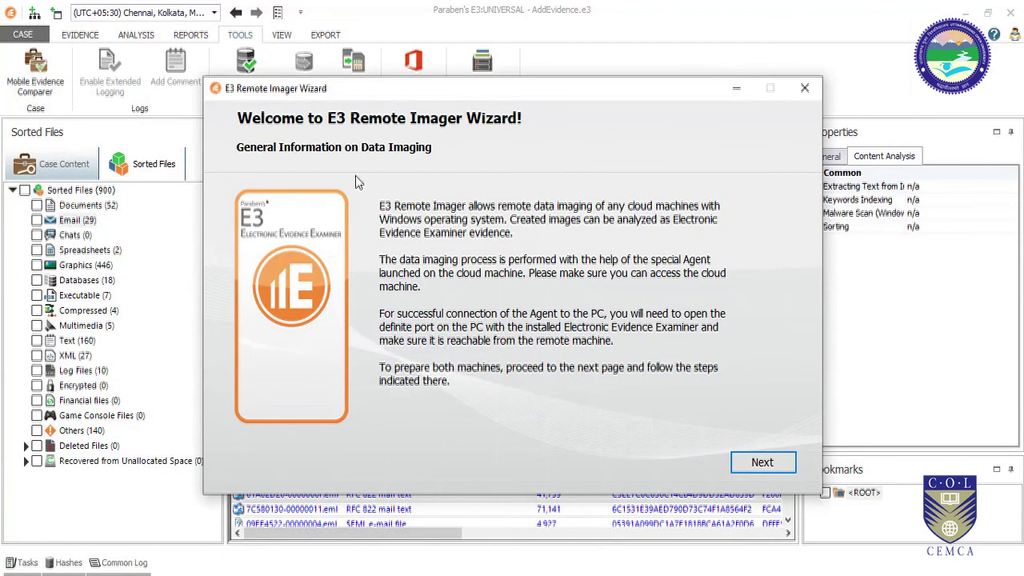
# Advance the Remote Imager Wizard past its preparation page, confirming port 11788, to Connection.
pyautogui.moveTo(476, 94); pyautogui.dragTo(492, 70)
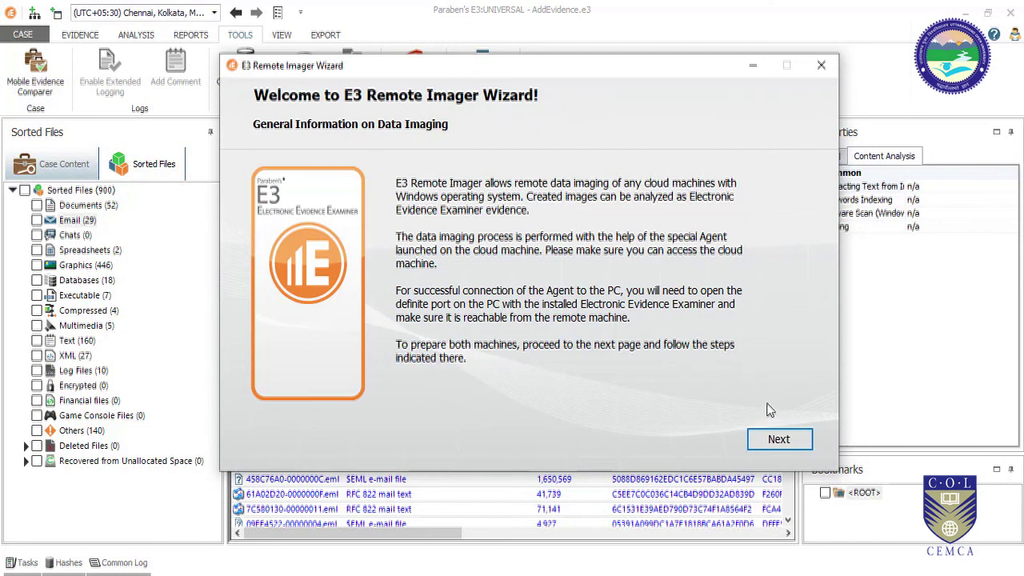
pyautogui.click(776, 440)
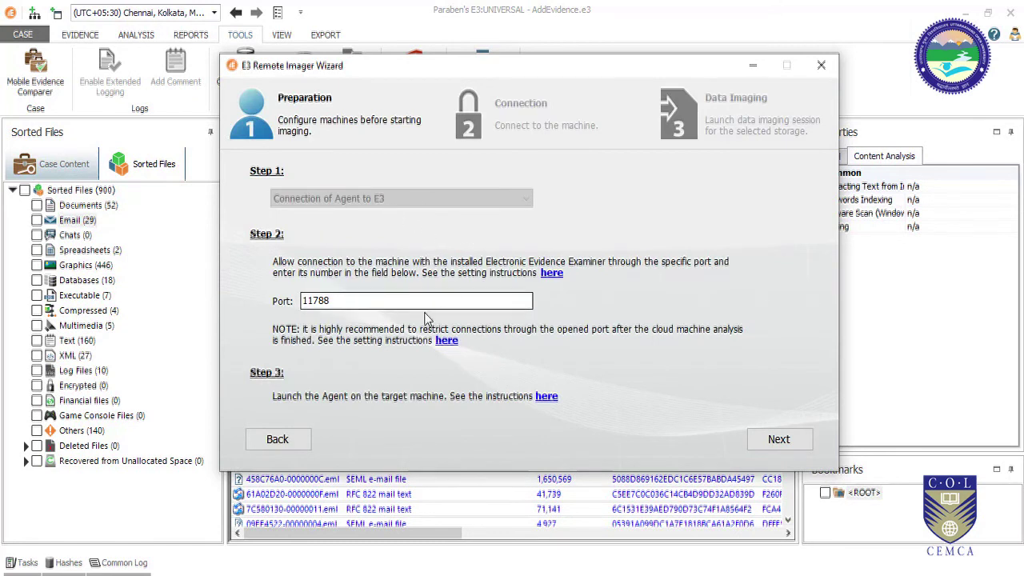
pyautogui.moveTo(355, 300); pyautogui.dragTo(253, 292)
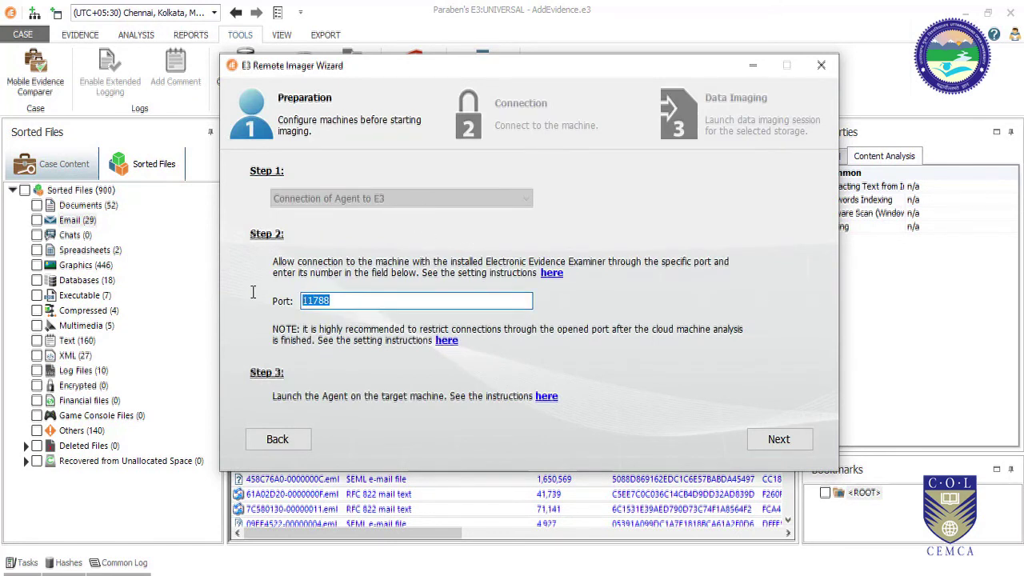
pyautogui.click(338, 301)
pyautogui.doubleClick(311, 300)
pyautogui.click(777, 439)
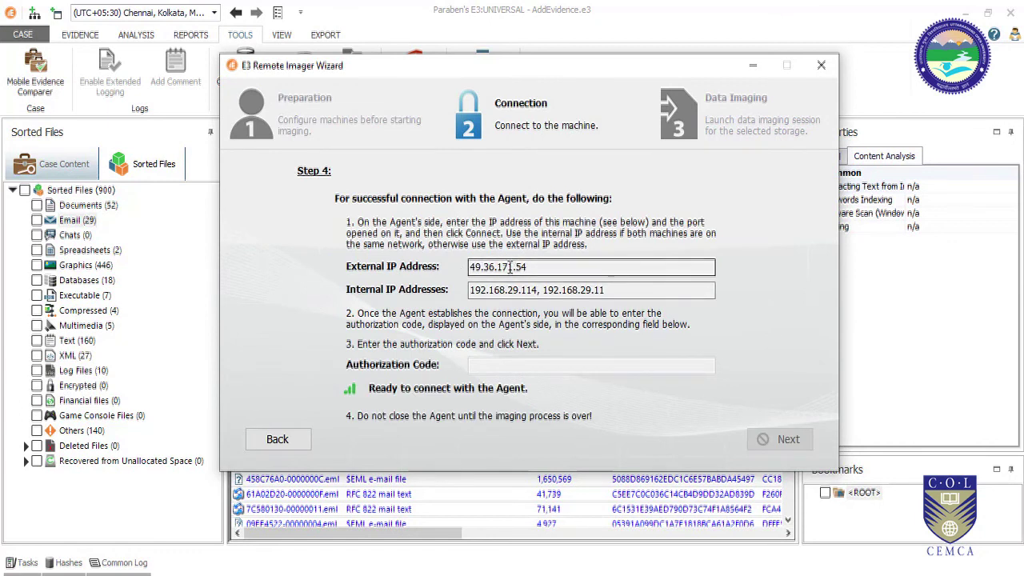
# Paste the wizard's External IP Address into the Agent's IP Address field and compare both.
pyautogui.moveTo(547, 268); pyautogui.dragTo(468, 269)
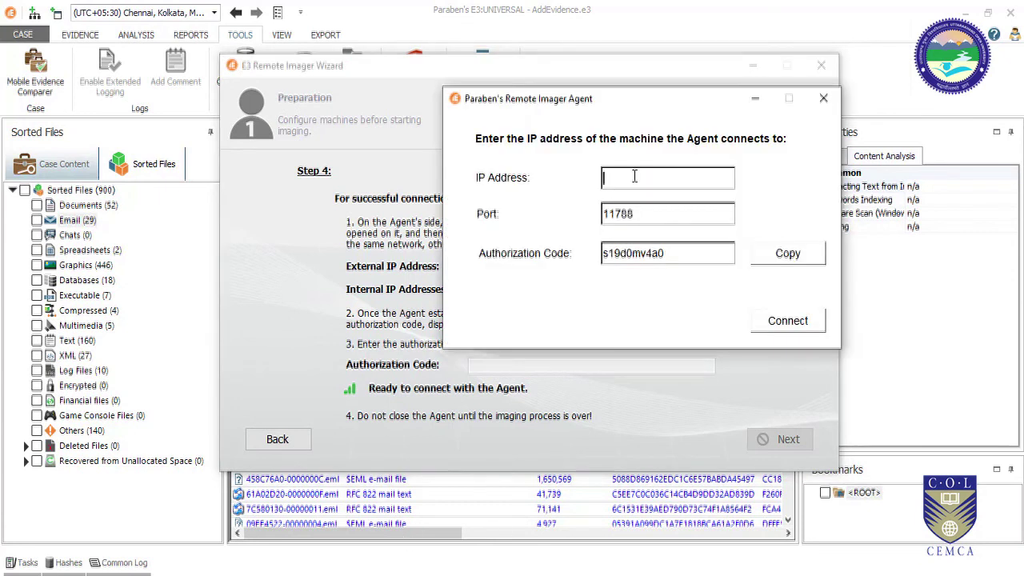
pyautogui.write('49.36.171.54')
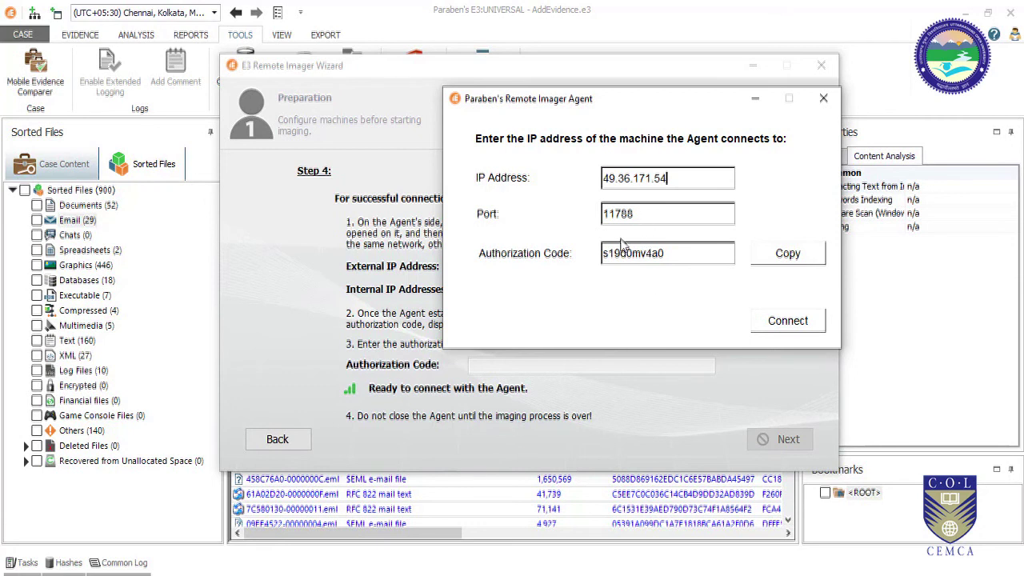
pyautogui.moveTo(512, 100); pyautogui.dragTo(731, 142)
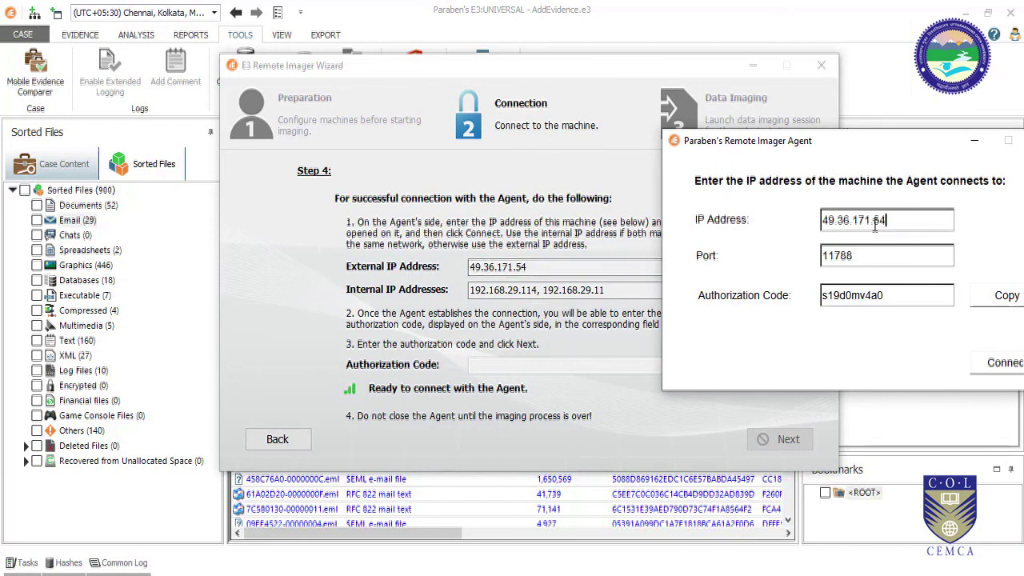
pyautogui.doubleClick(925, 221)
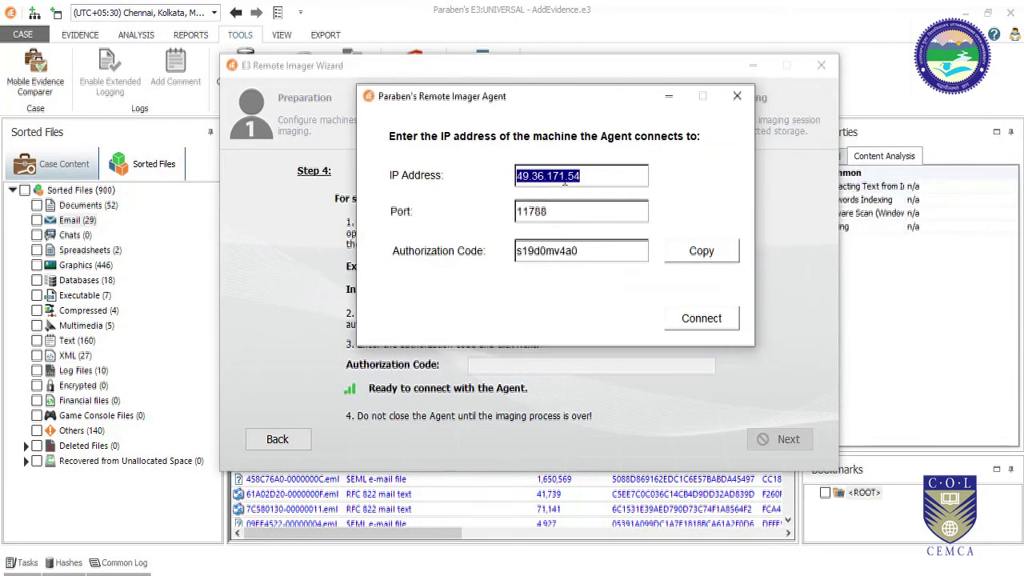
pyautogui.click(606, 178)
pyautogui.doubleClick(533, 173)
pyautogui.moveTo(554, 104); pyautogui.dragTo(758, 144)
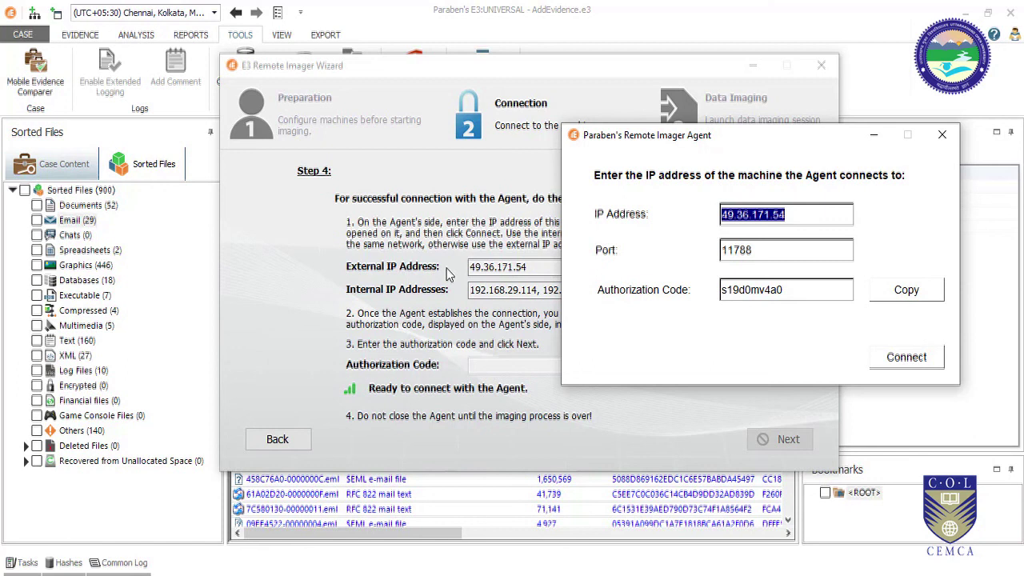
# Close the Remote Imager Agent and the Remote Imager Wizard, confirming both with Yes.
pyautogui.click(943, 140)
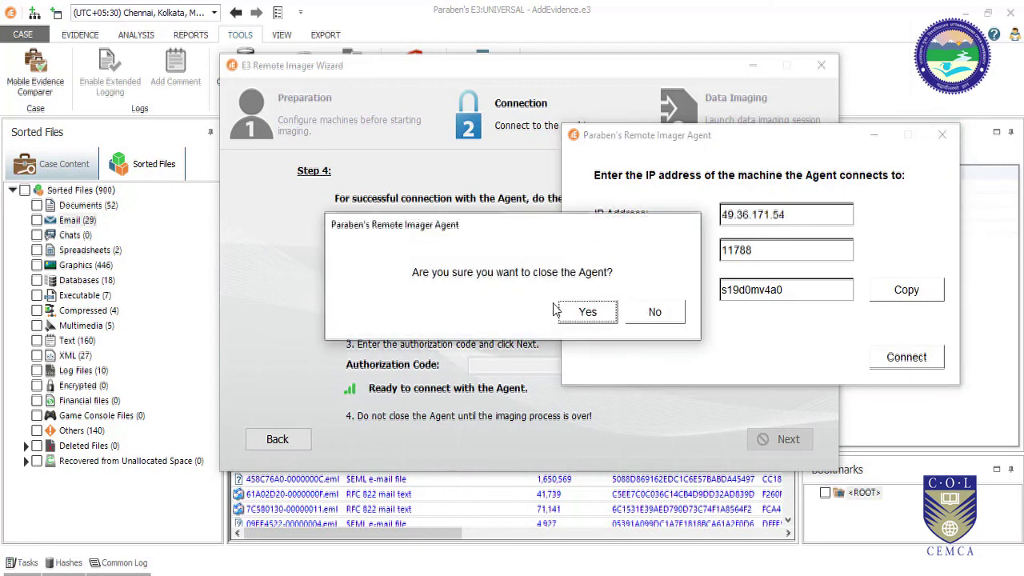
pyautogui.click(586, 312)
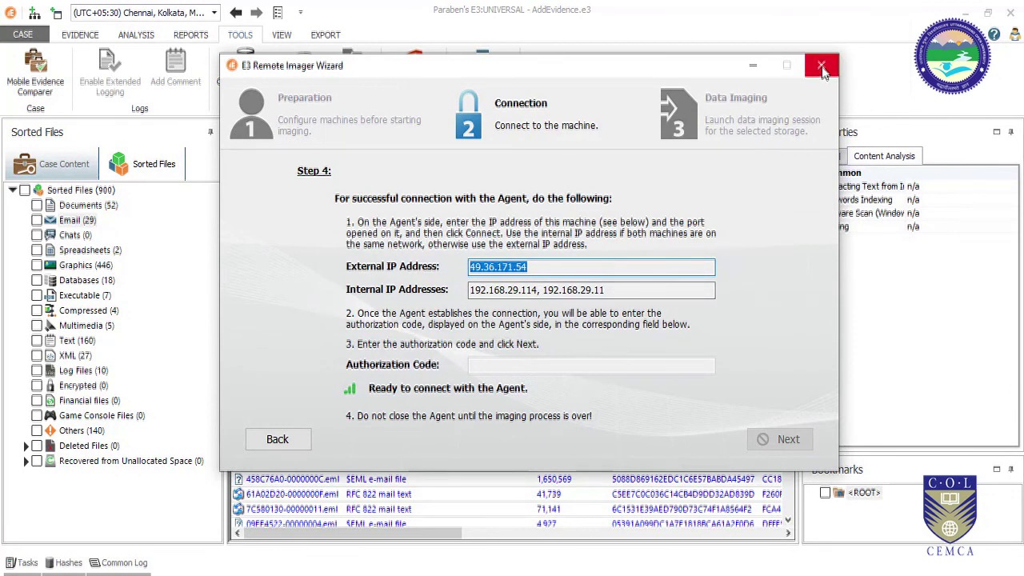
pyautogui.click(822, 67)
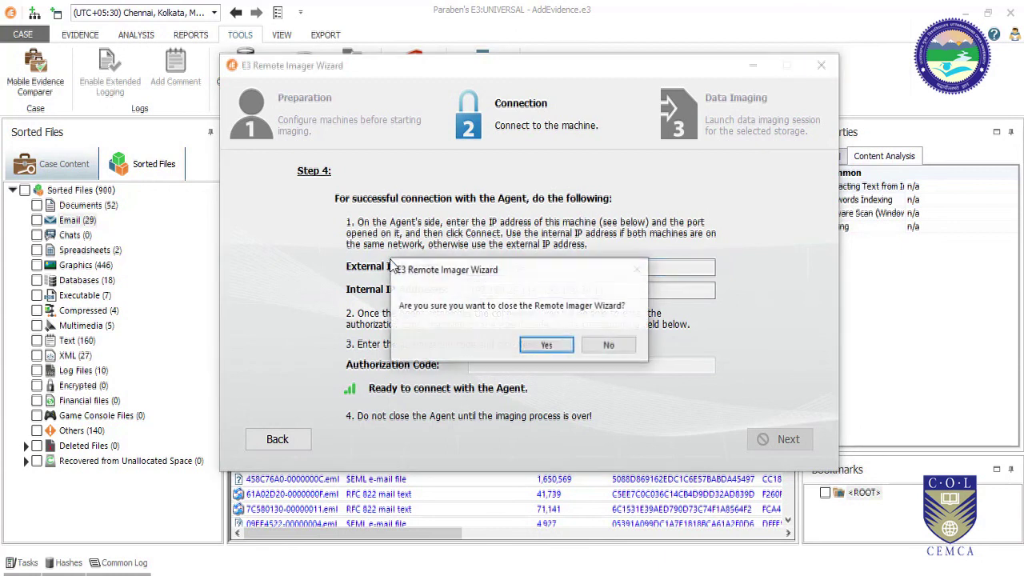
pyautogui.click(544, 344)
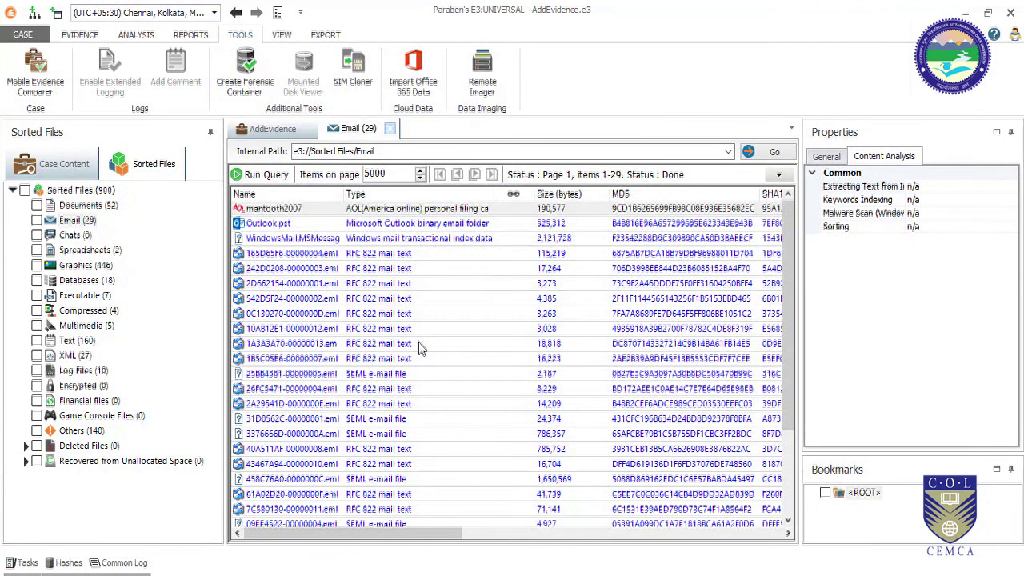
# Scroll through the Email (29) list, then bring up the EVIDENCE ribbon commands.
pyautogui.scroll(-2, 788, 250)
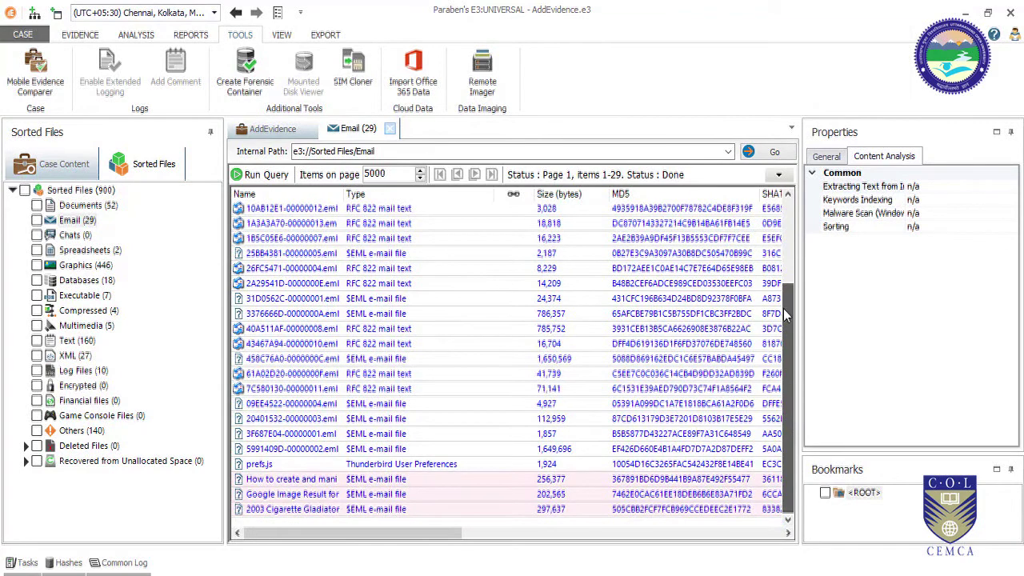
pyautogui.scroll(2, 788, 320)
pyautogui.moveTo(422, 536); pyautogui.dragTo(521, 539)
pyautogui.scroll(-3, 792, 368)
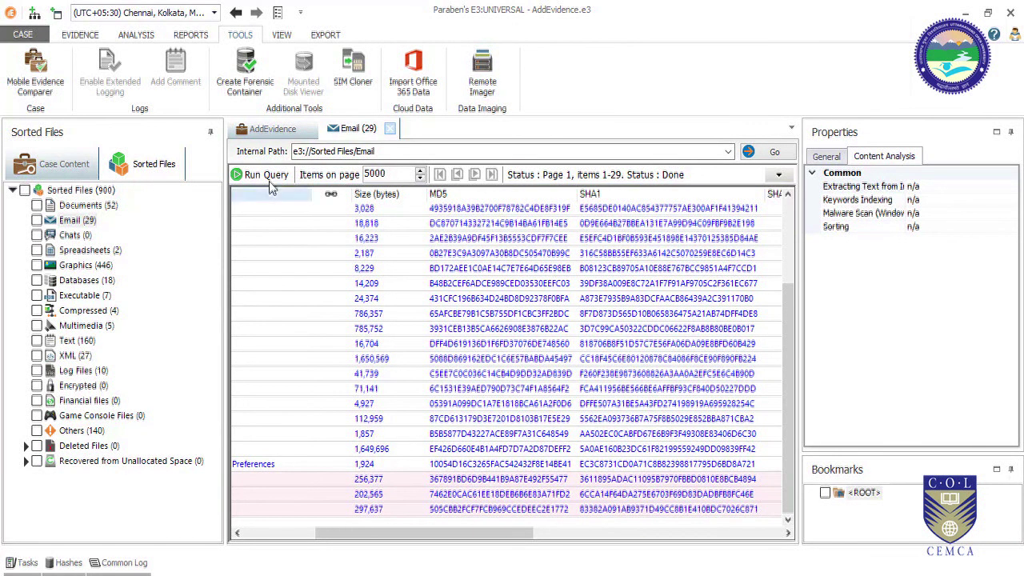
pyautogui.click(80, 36)
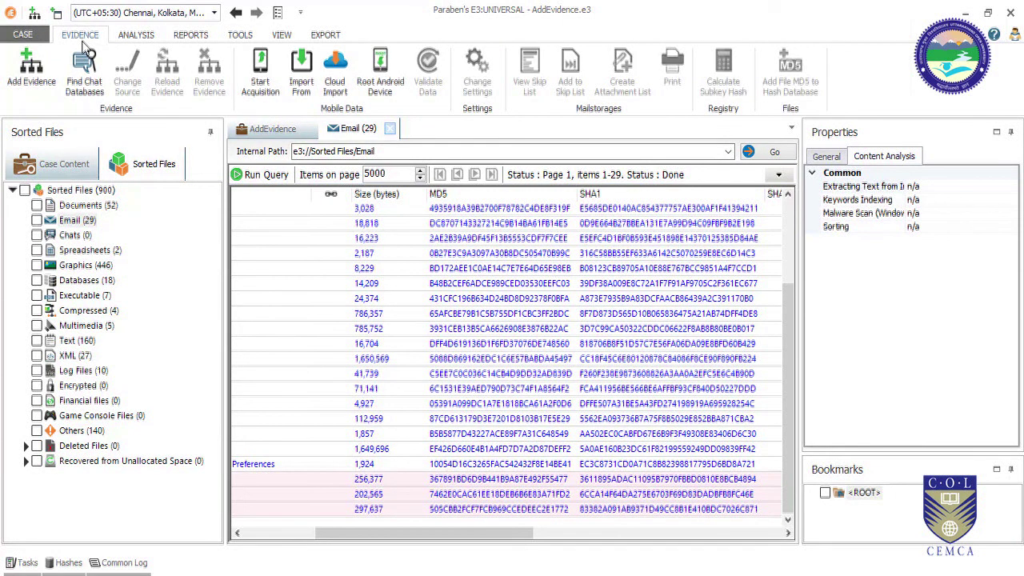